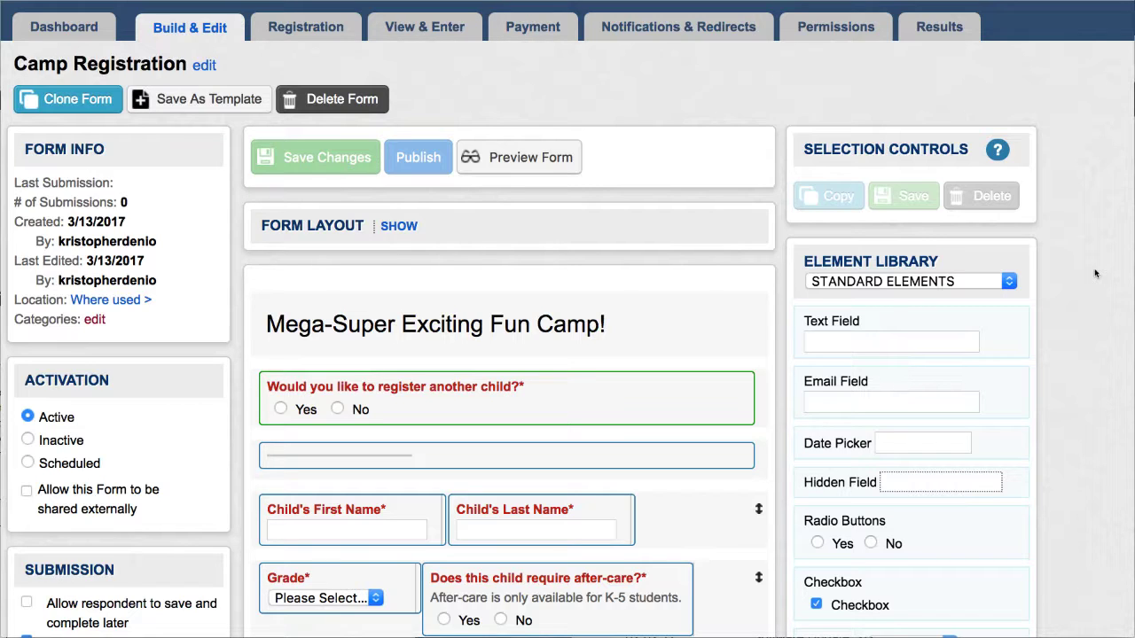
- Open the live entry view of the Camp Registration form and answer Yes to registering another child
scroll(1096, 274, down, 5)
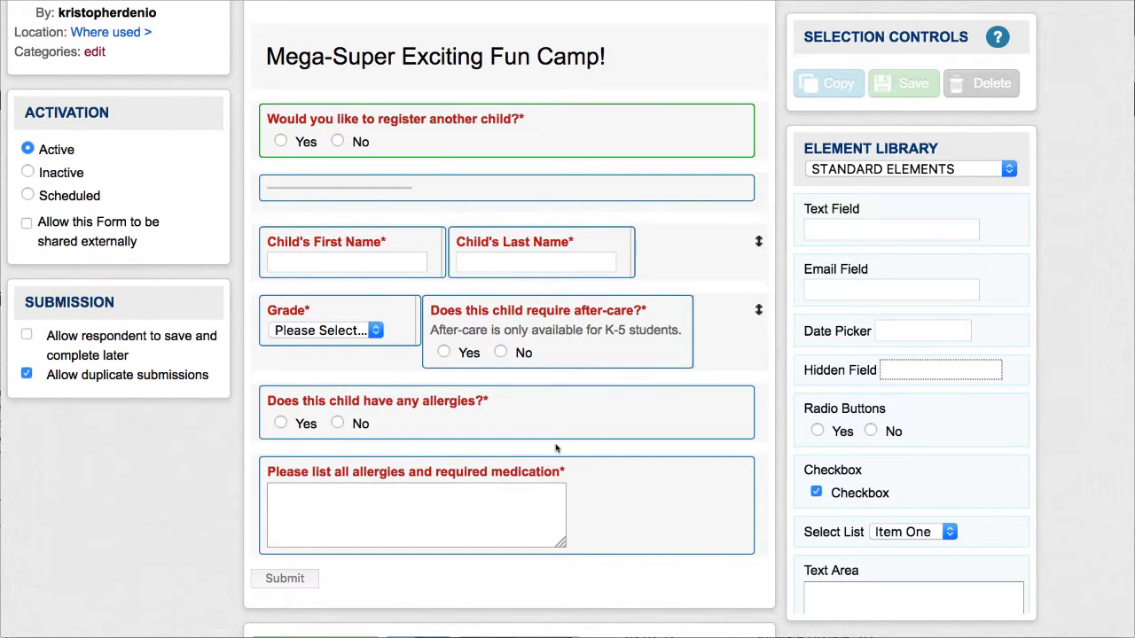
scroll(556, 449, up, 2)
scroll(556, 449, up, 4)
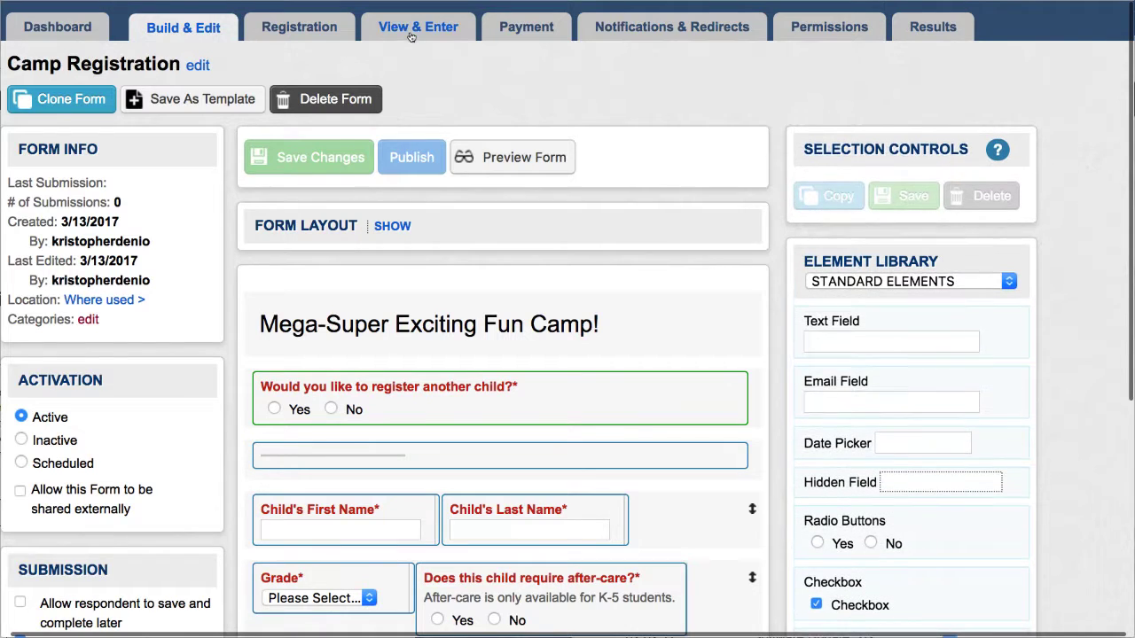
click(411, 32)
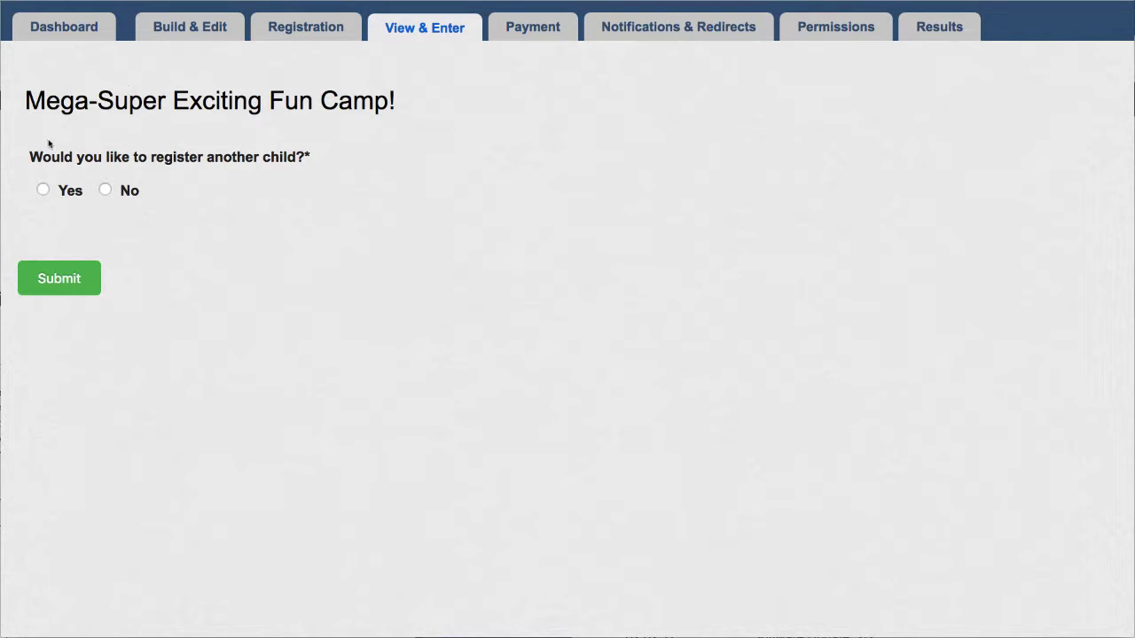
click(44, 189)
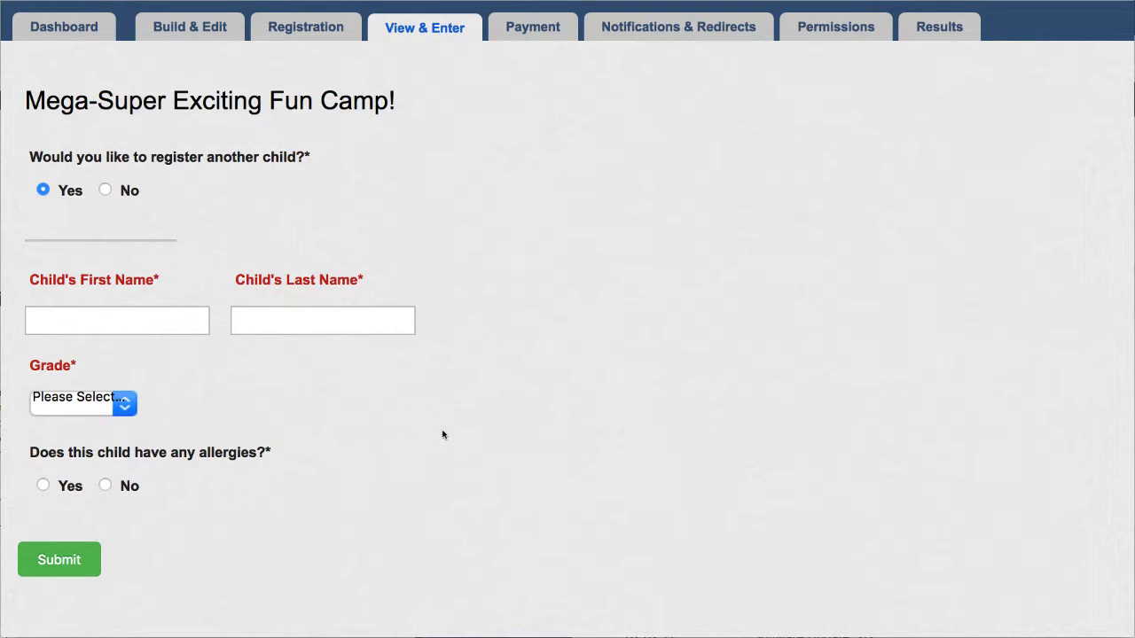
- Test the after-care question's display by setting the child's grade to 7, followed by 2
click(127, 411)
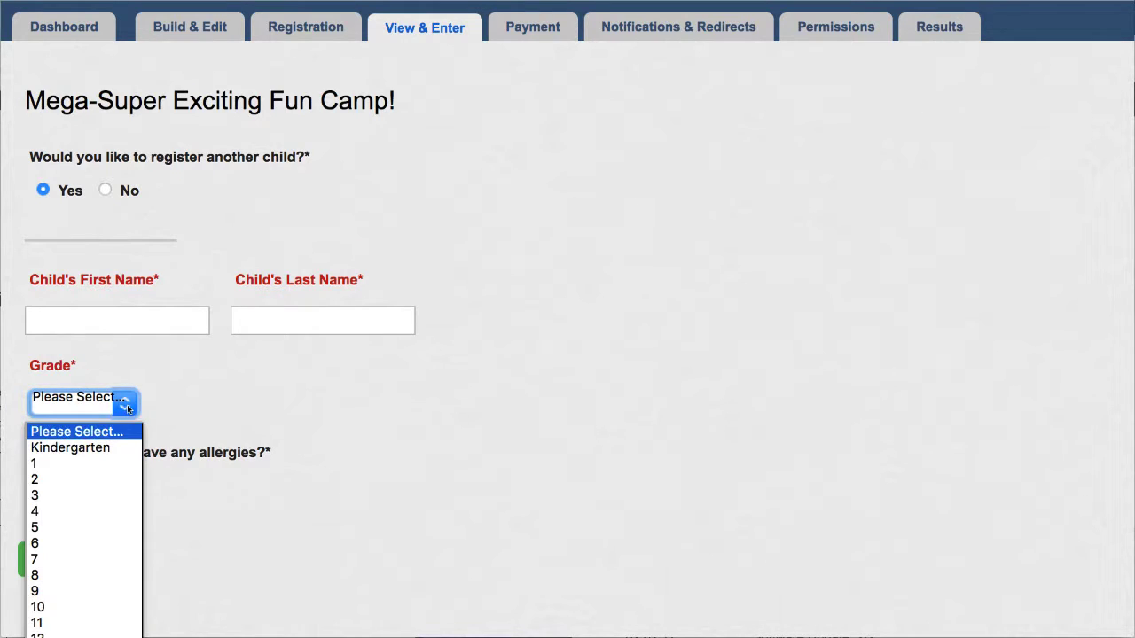
click(75, 558)
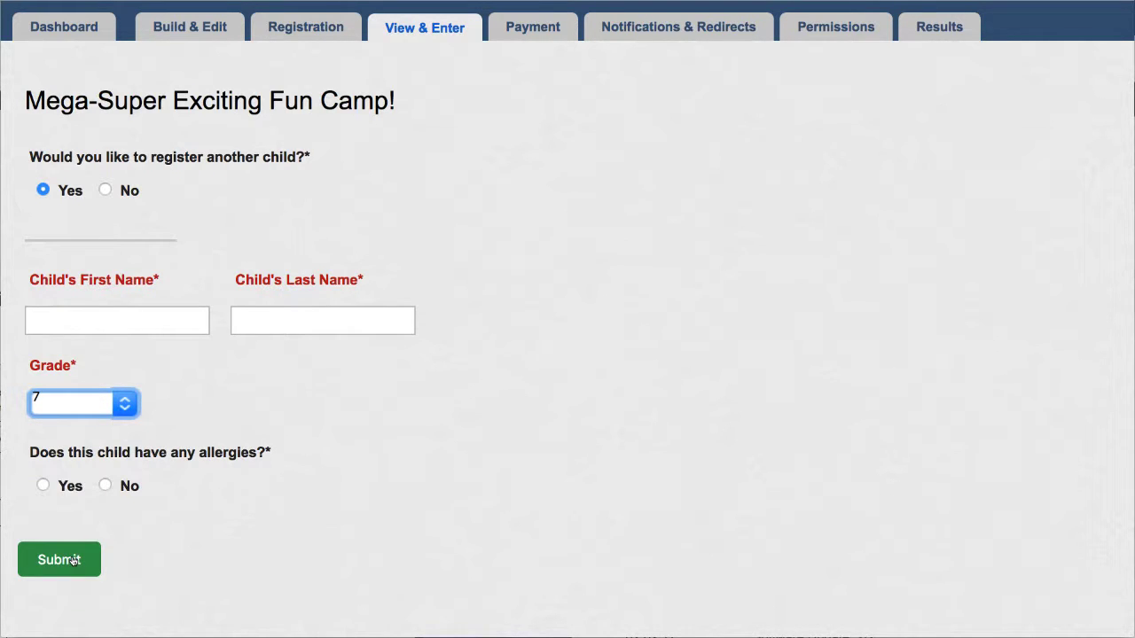
click(125, 415)
click(71, 475)
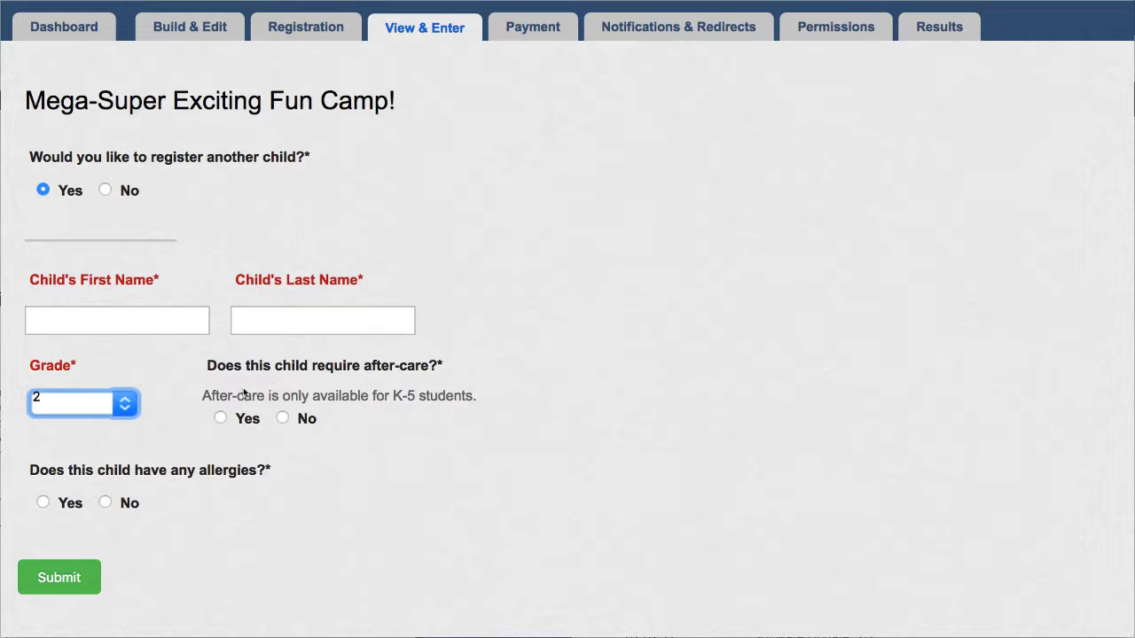
- Test the allergies question by answering No and switching it to Yes, and check the allergies and medication field
click(105, 502)
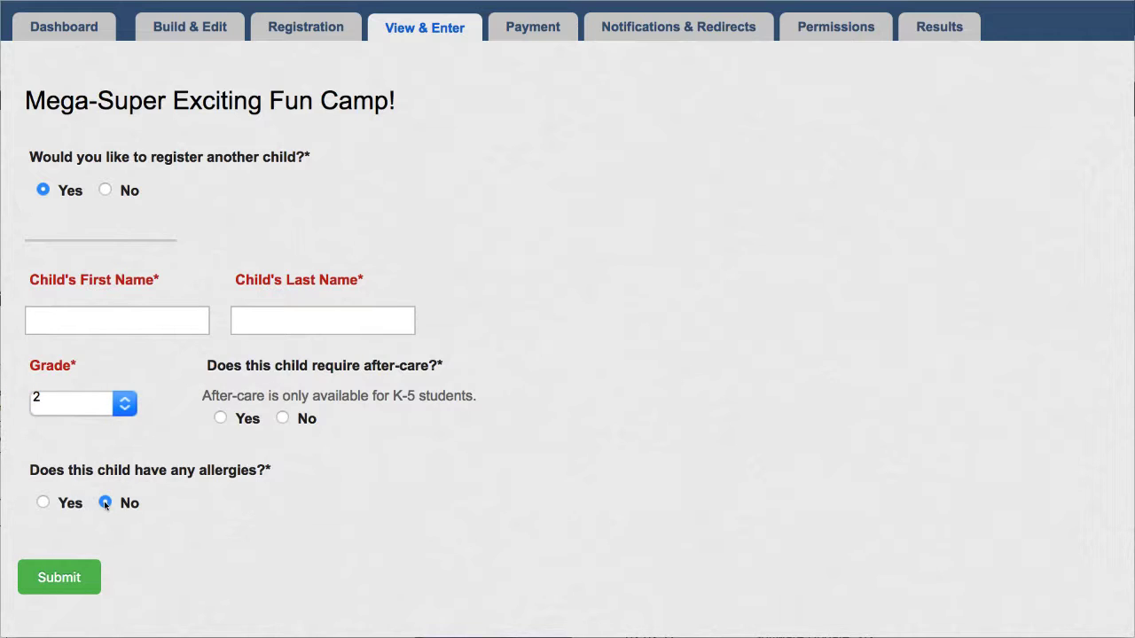
click(43, 503)
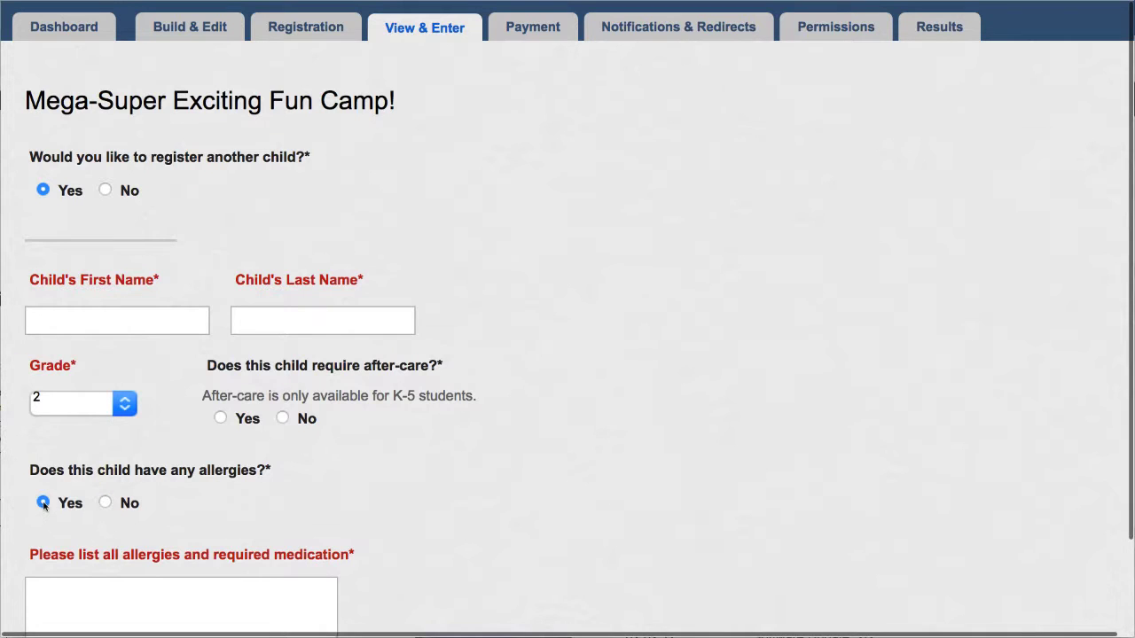
scroll(42, 503, down, 3)
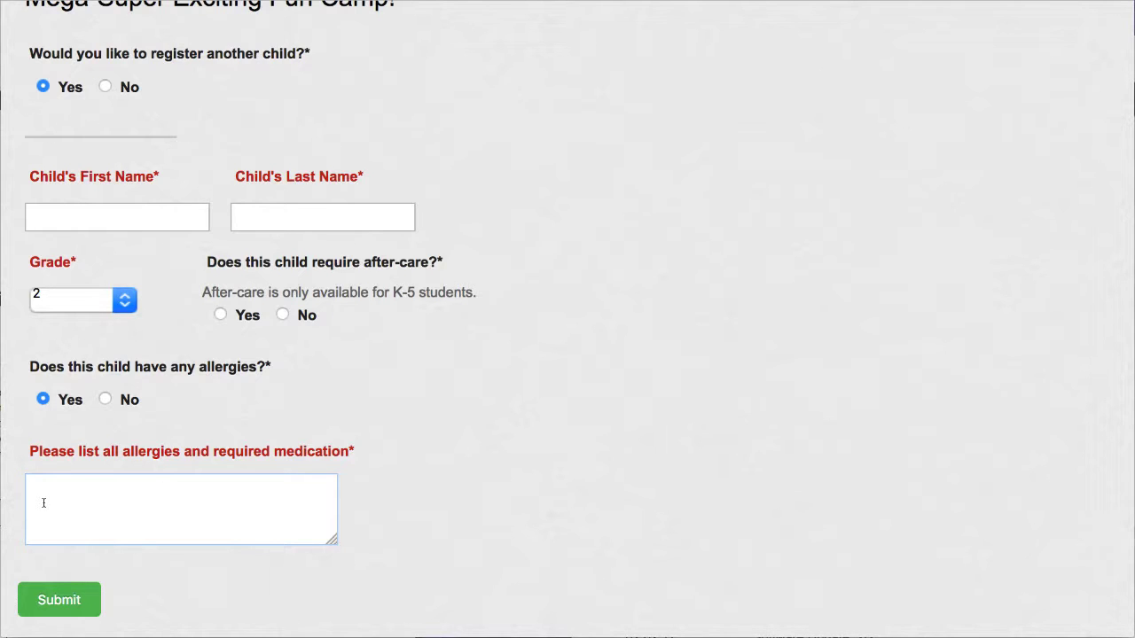
scroll(43, 502, up, 3)
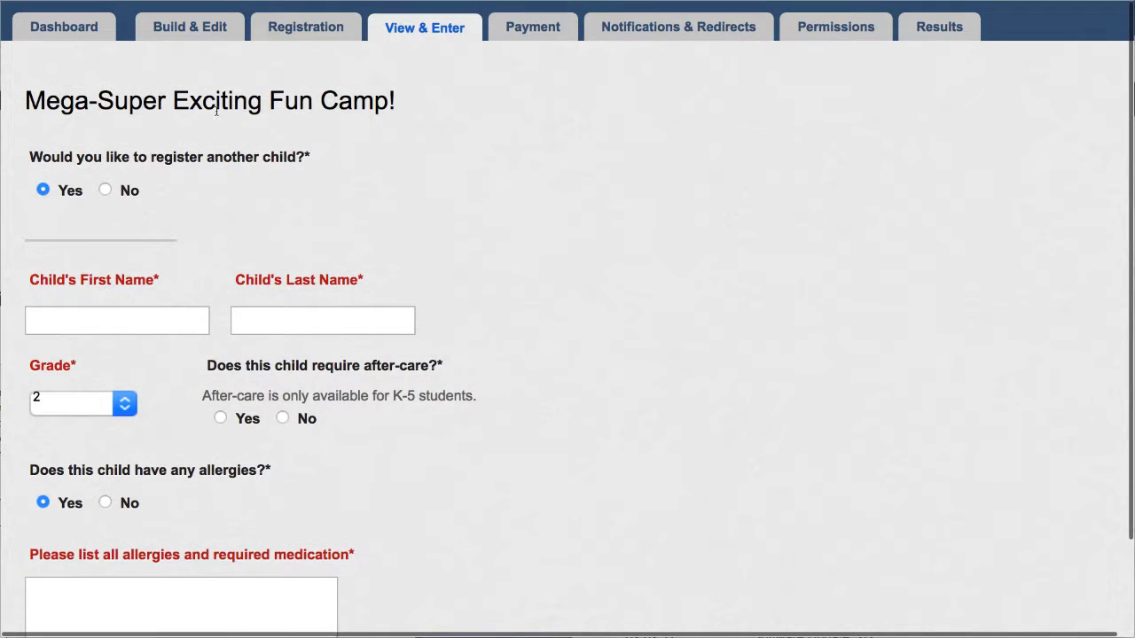
- Return to editing the form and open the element properties of the Child's First Name field
click(195, 27)
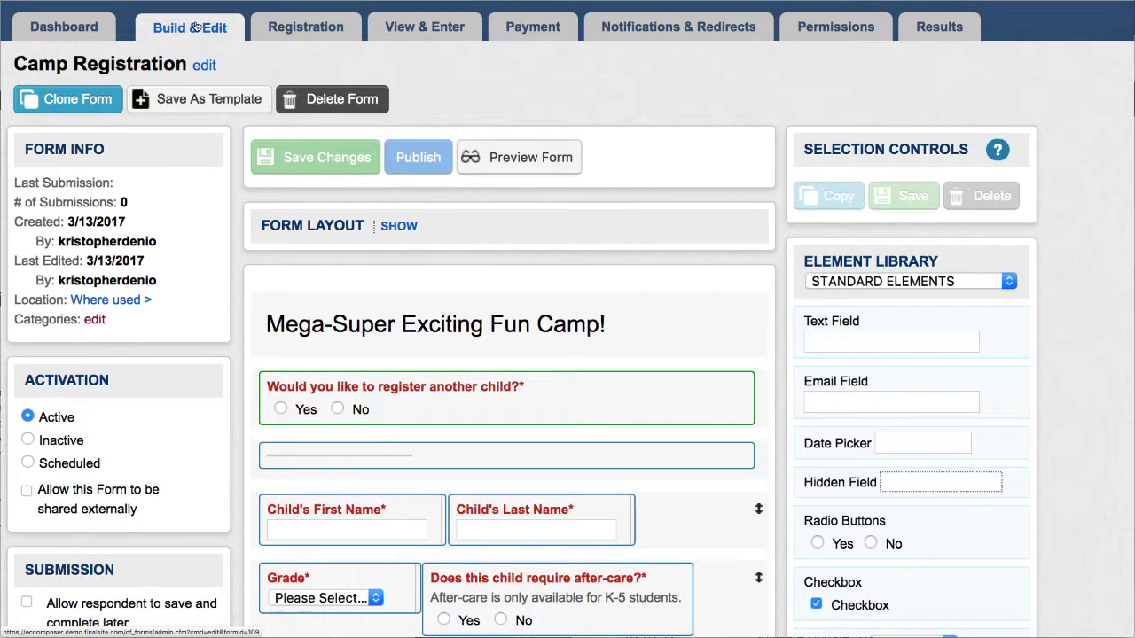
scroll(334, 258, down, 5)
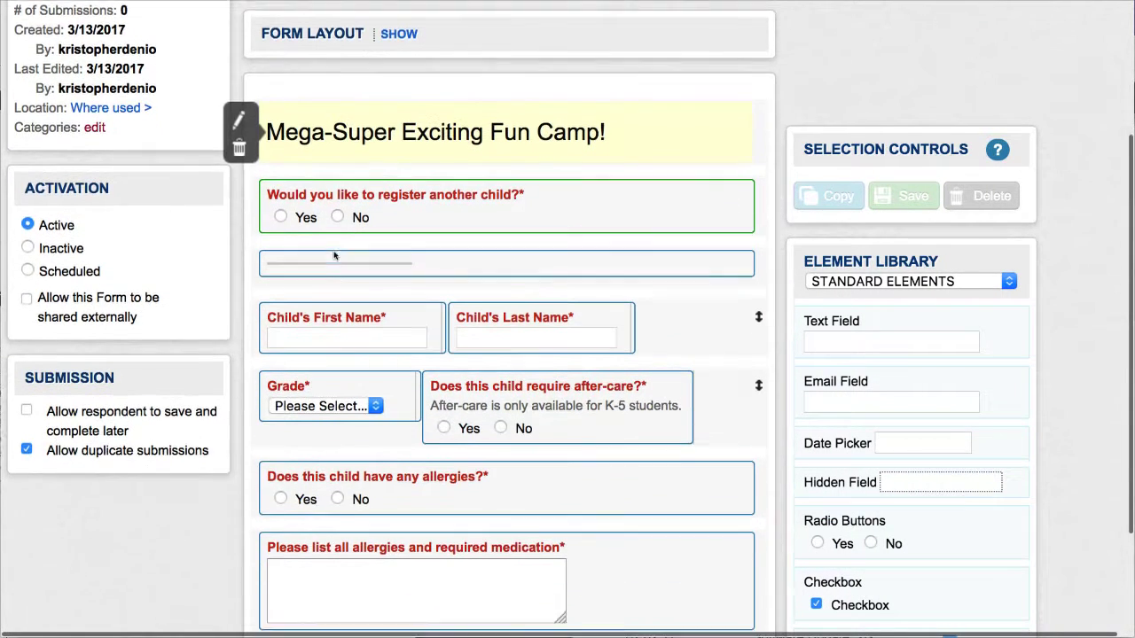
click(243, 287)
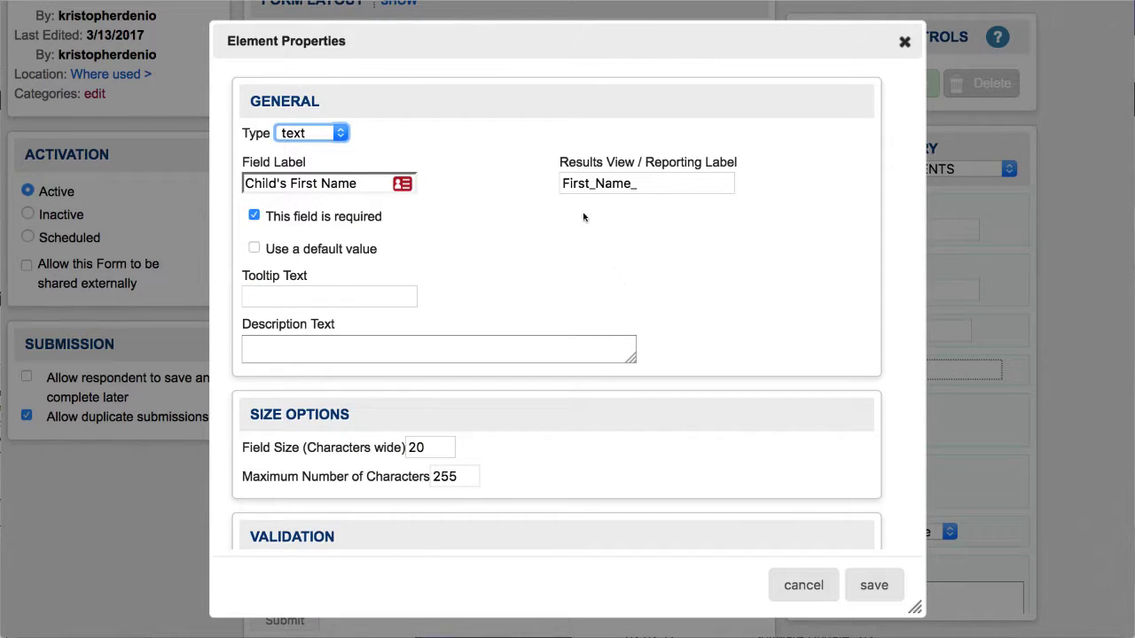
- Try the number suffixes 1 and 2 on the First_Name_ reporting label and close the properties without saving
drag(562, 182, 656, 180)
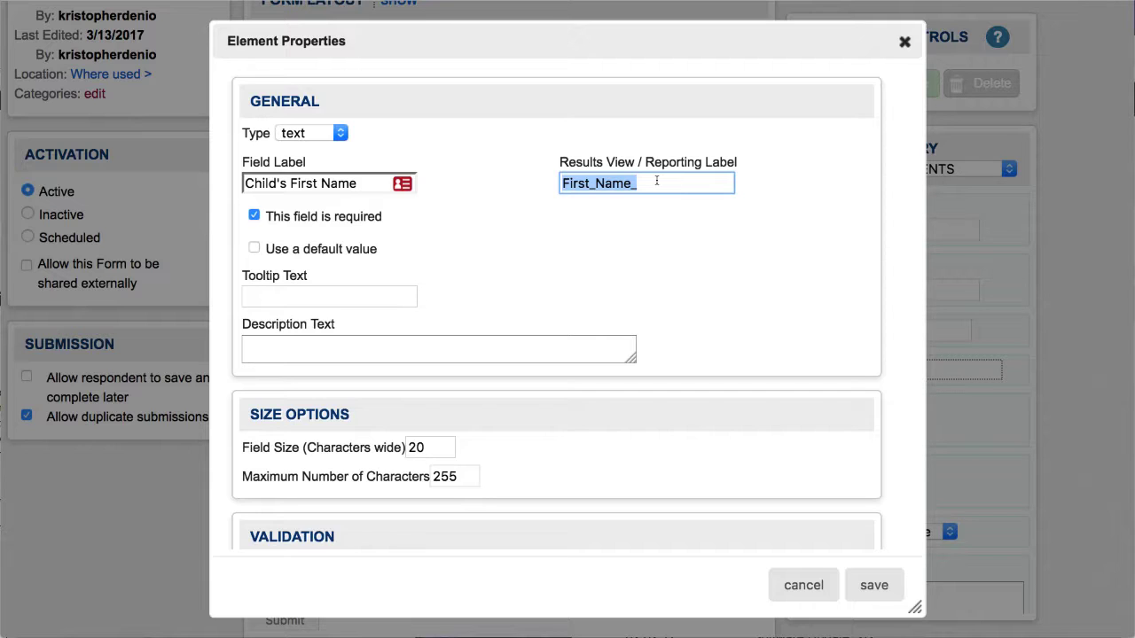
click(656, 181)
text(1)
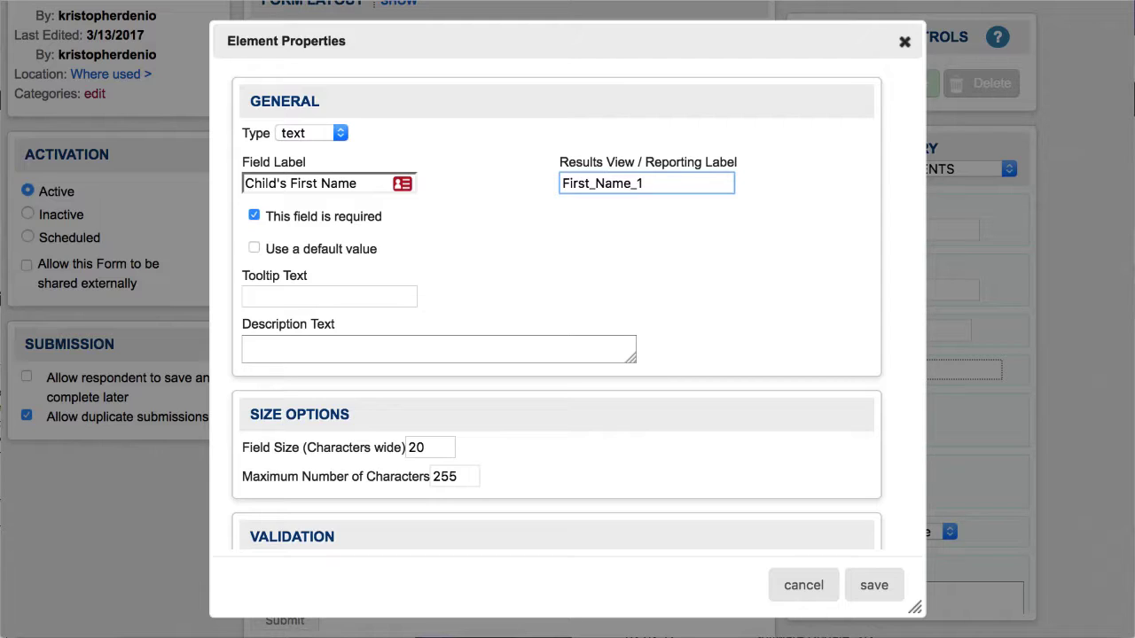
text(1)
key(BackSpace)
text(2)
key(BackSpace)
key(BackSpace)
click(906, 44)
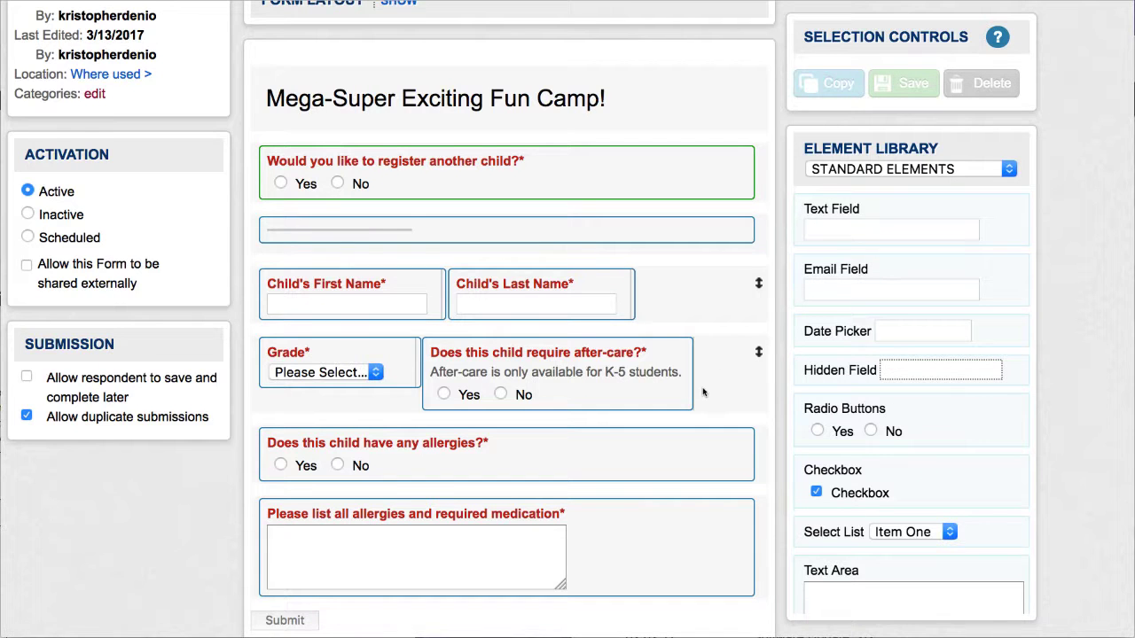
- Select every element from the register-another-child question through the allergies and medication text area, and copy them to the element clipboard
scroll(703, 392, down, 3)
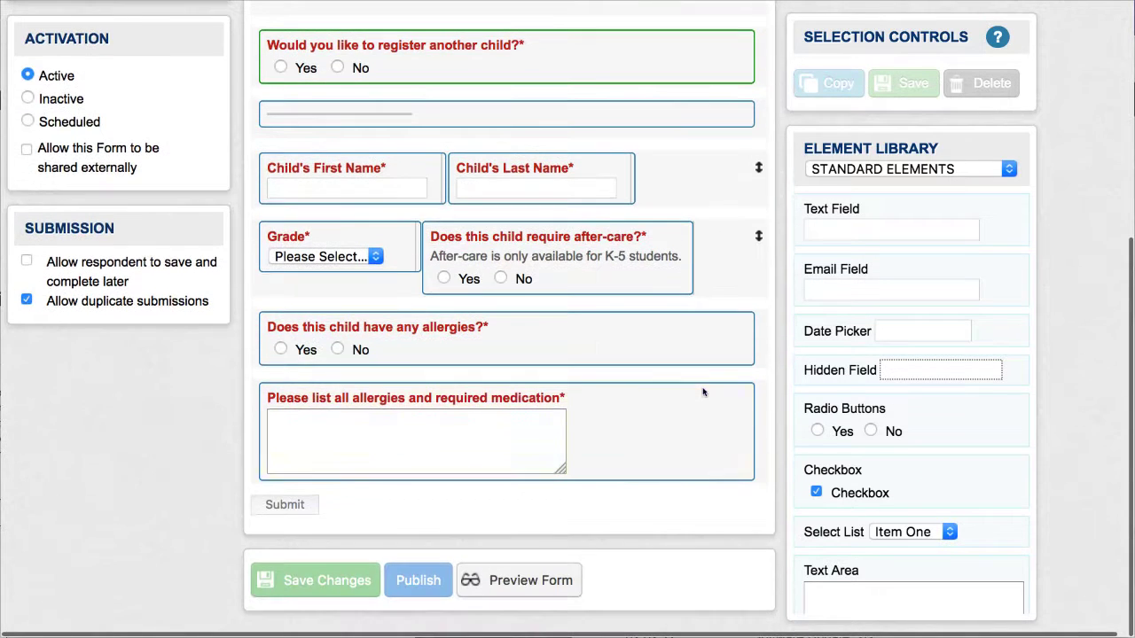
click(441, 77)
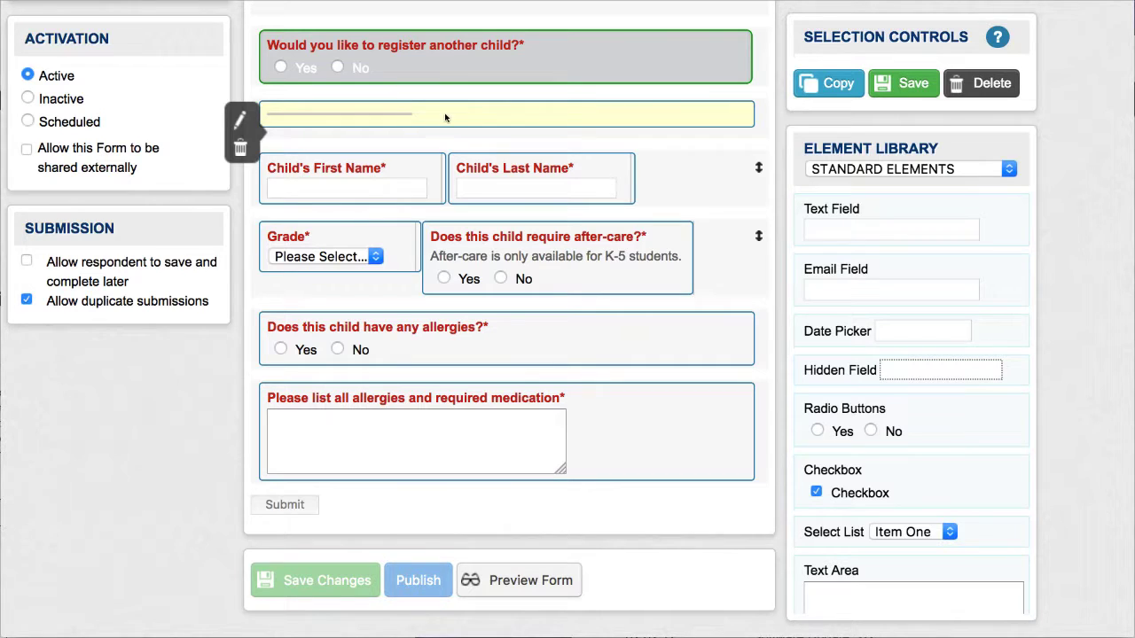
click(445, 117)
click(404, 185)
click(507, 173)
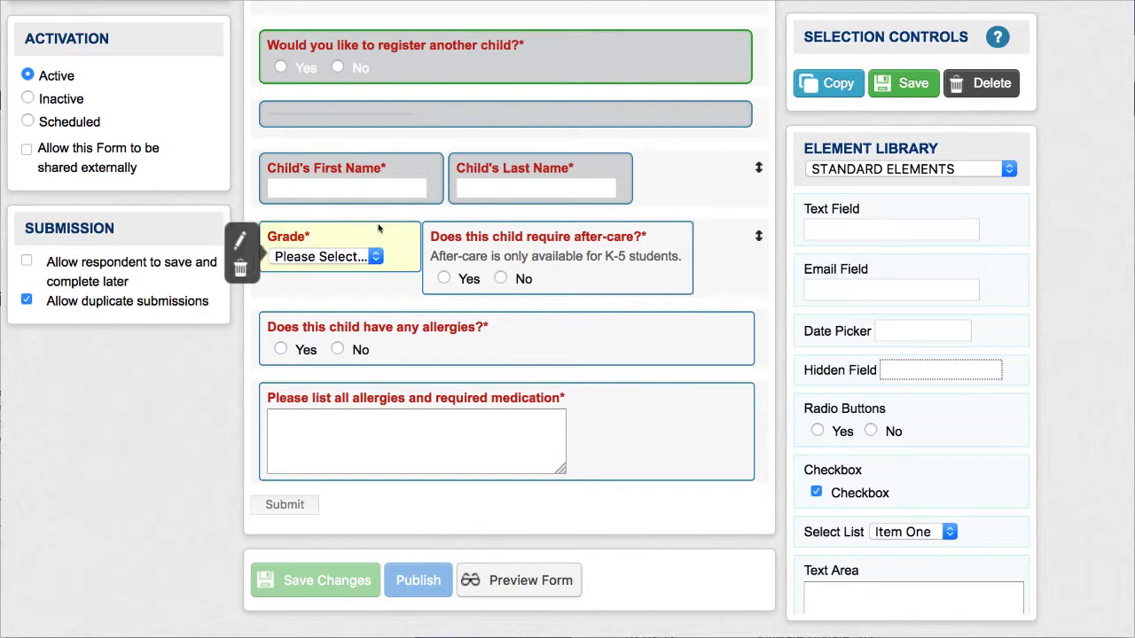
click(379, 229)
click(492, 238)
click(471, 337)
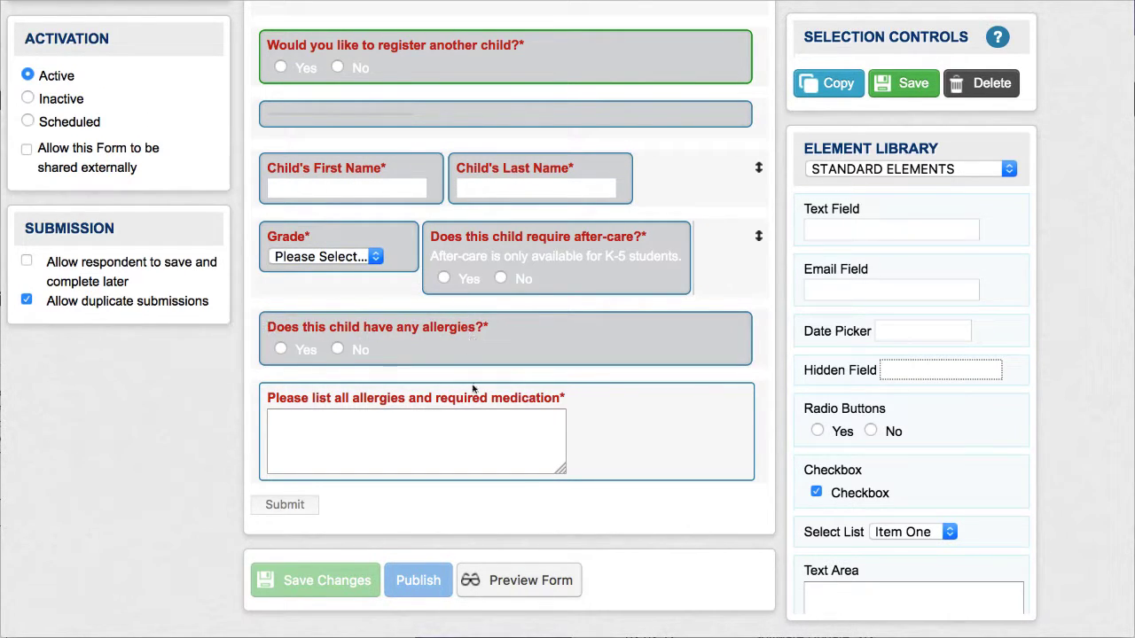
click(478, 395)
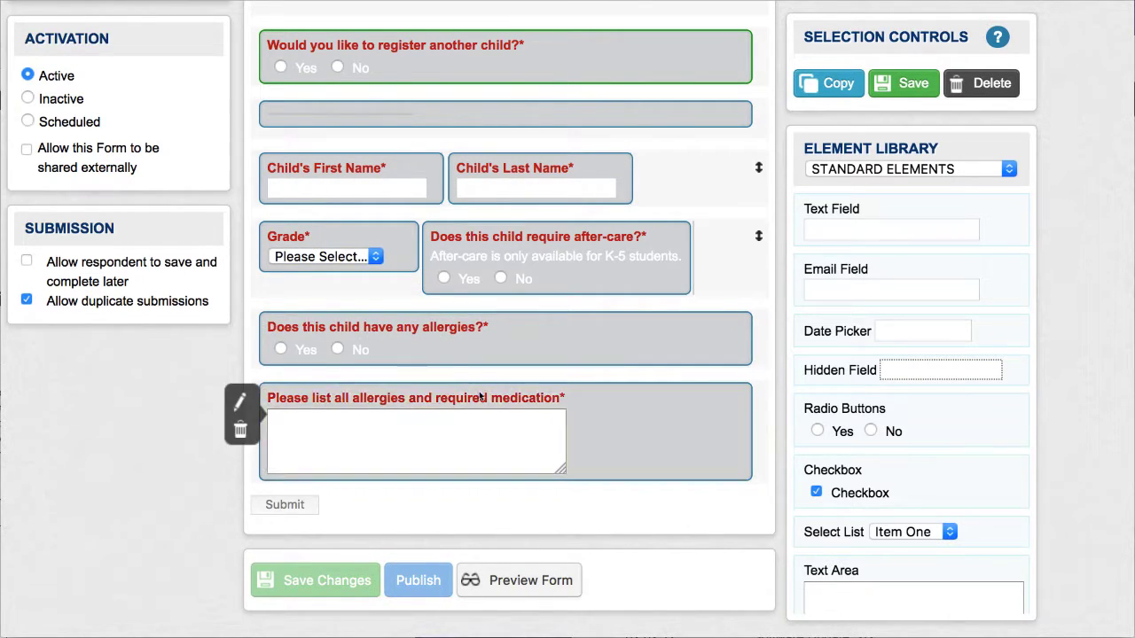
click(829, 84)
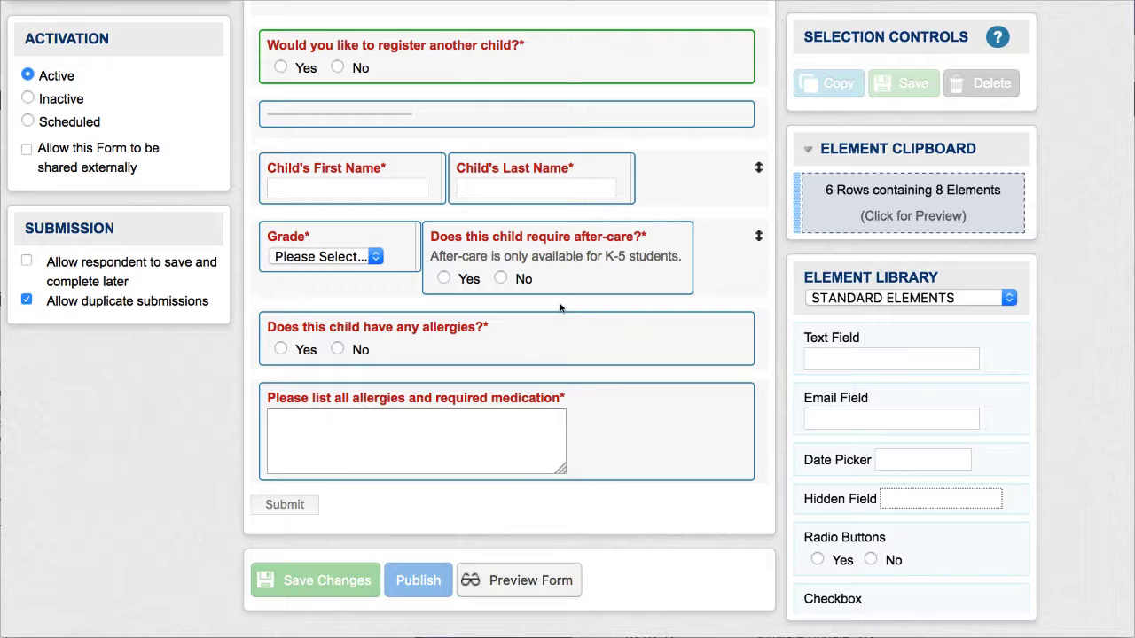
- Insert the copied child registration block six times at the end of the form, above the Submit button
mouse_move(872, 186)
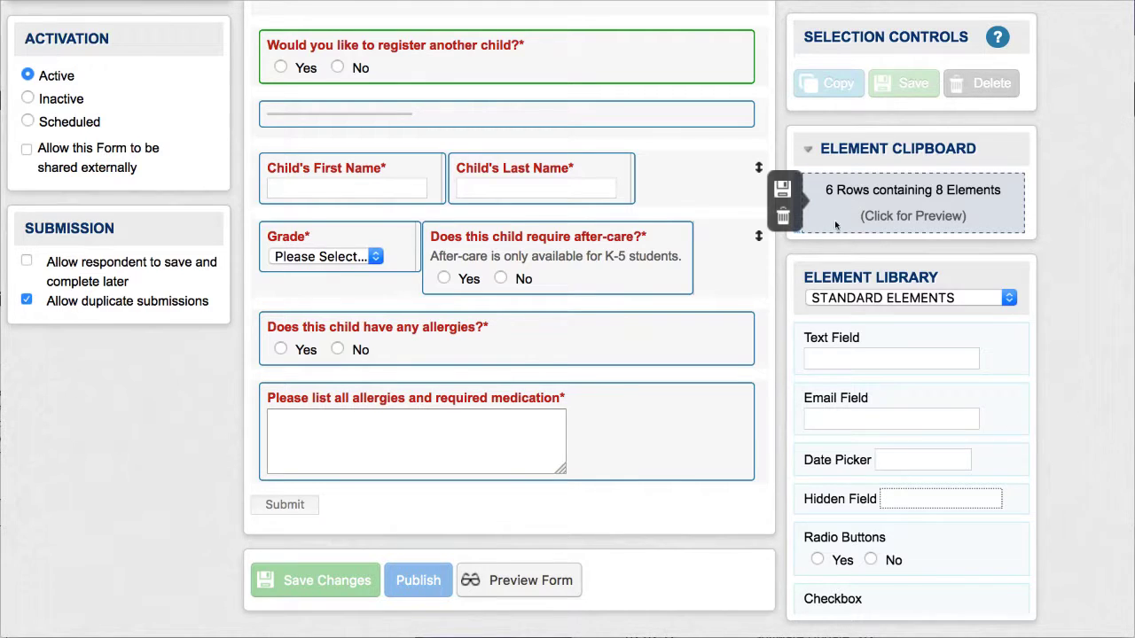
drag(835, 226, 686, 491)
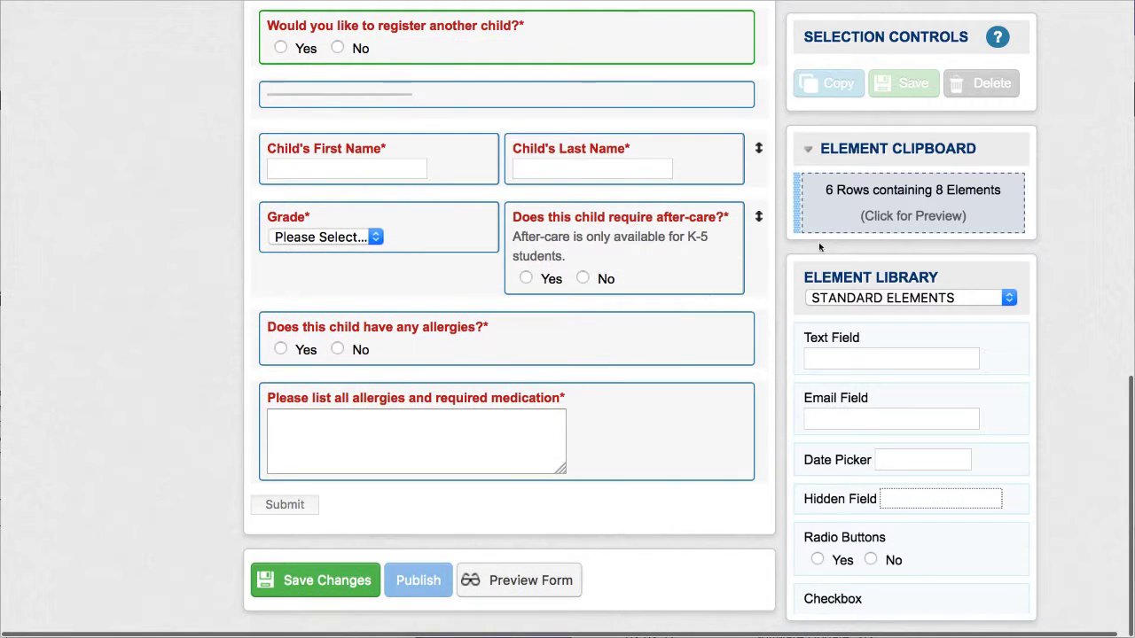
mouse_move(838, 219)
drag(895, 209, 723, 492)
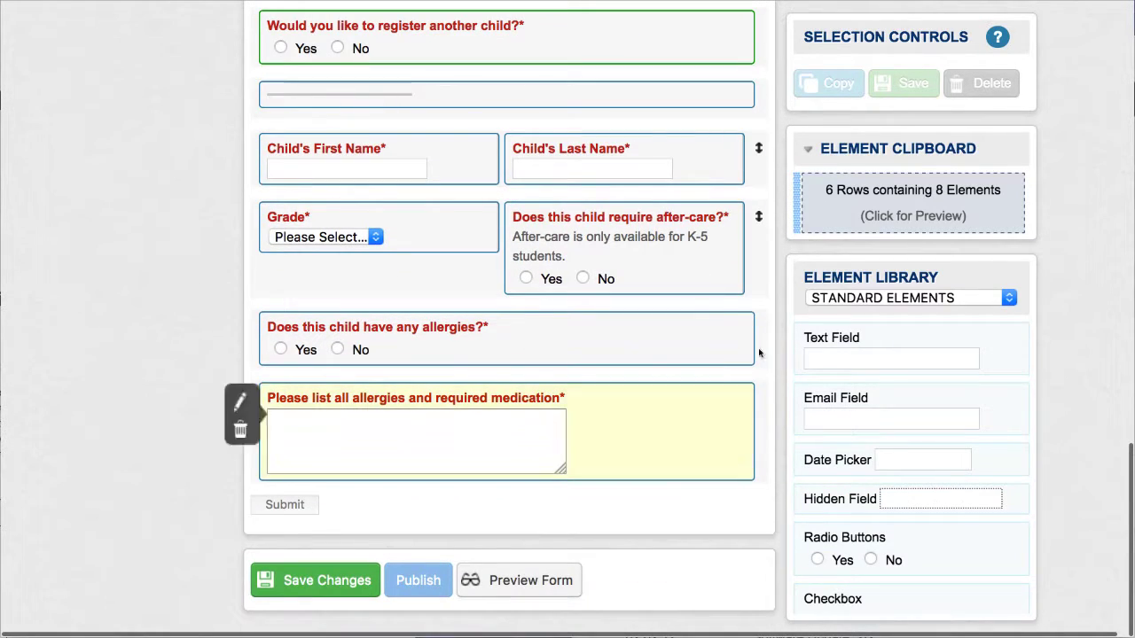
drag(878, 197, 689, 493)
scroll(690, 493, down, 5)
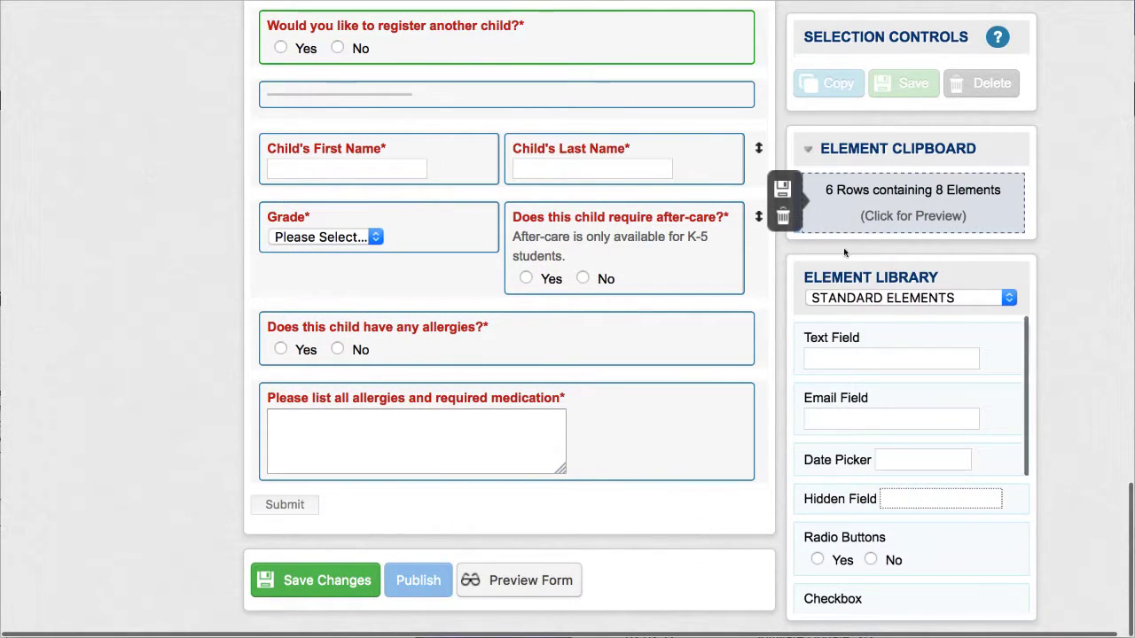
drag(903, 197, 664, 502)
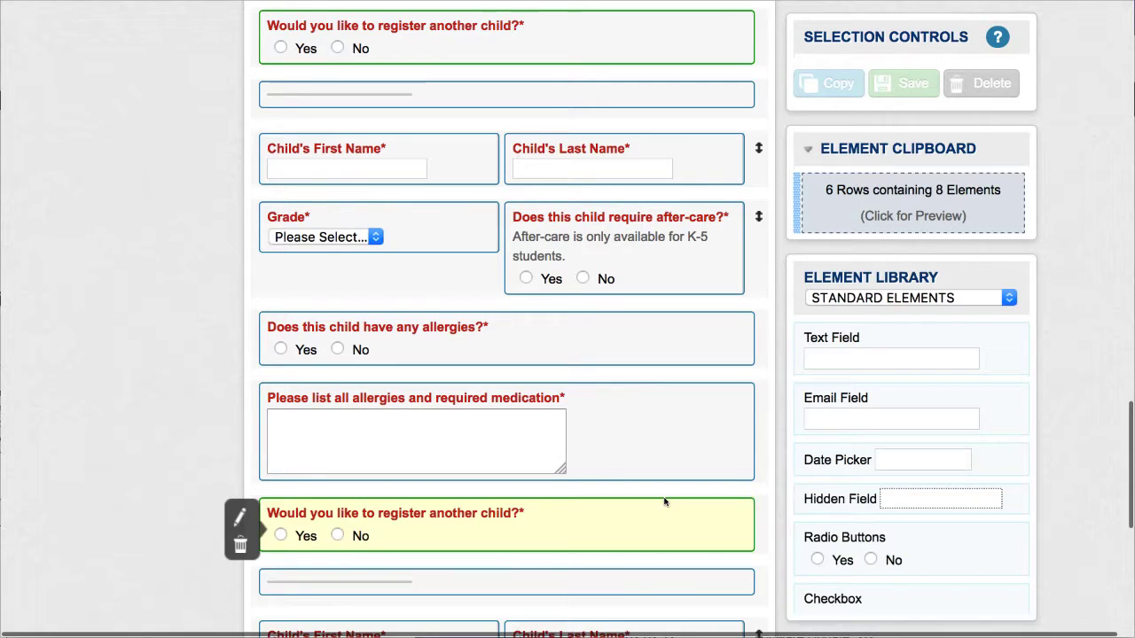
scroll(665, 499, down, 5)
drag(904, 204, 671, 507)
scroll(598, 444, down, 3)
scroll(597, 444, down, 5)
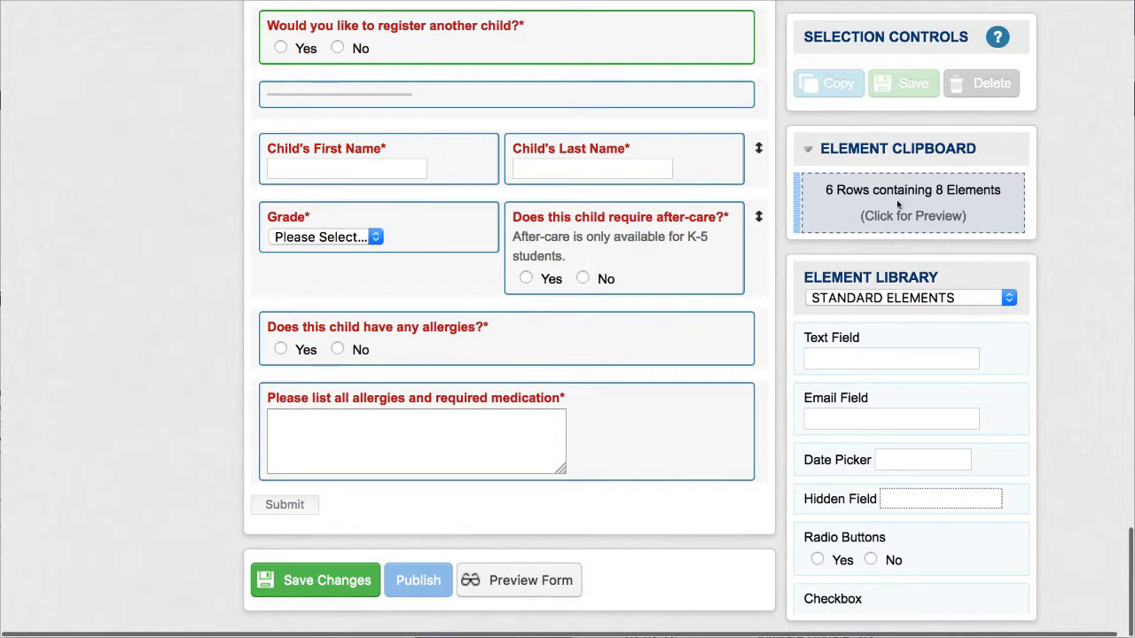
drag(904, 204, 670, 490)
scroll(668, 495, down, 10)
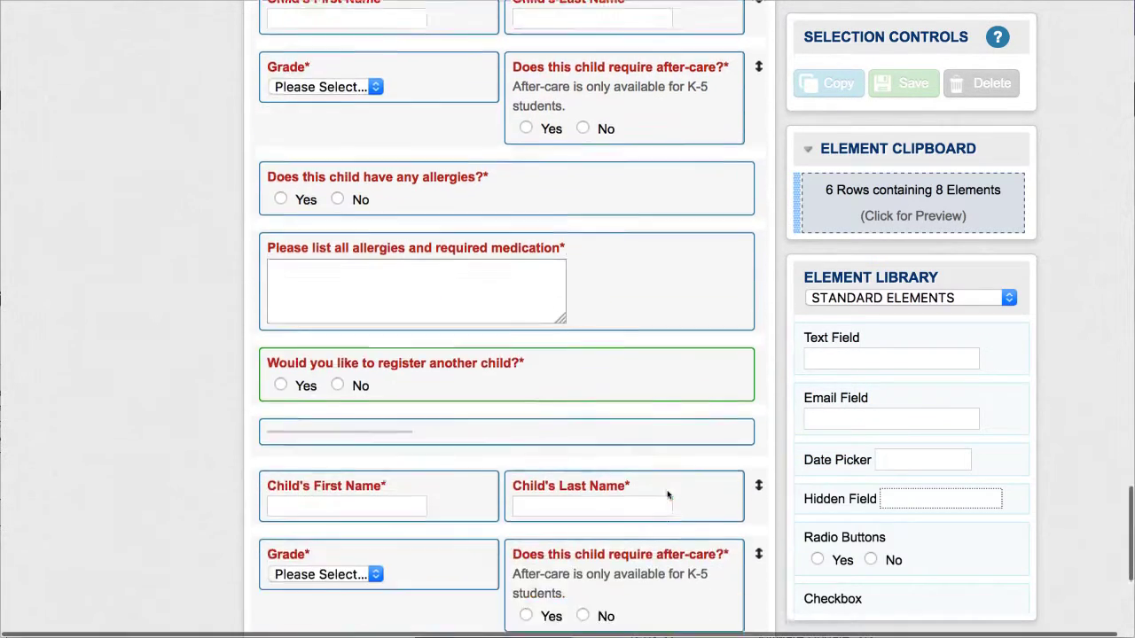
- Review the inserted registration blocks from the end of the form back to the first copied register-another-child question
scroll(668, 495, up, 3)
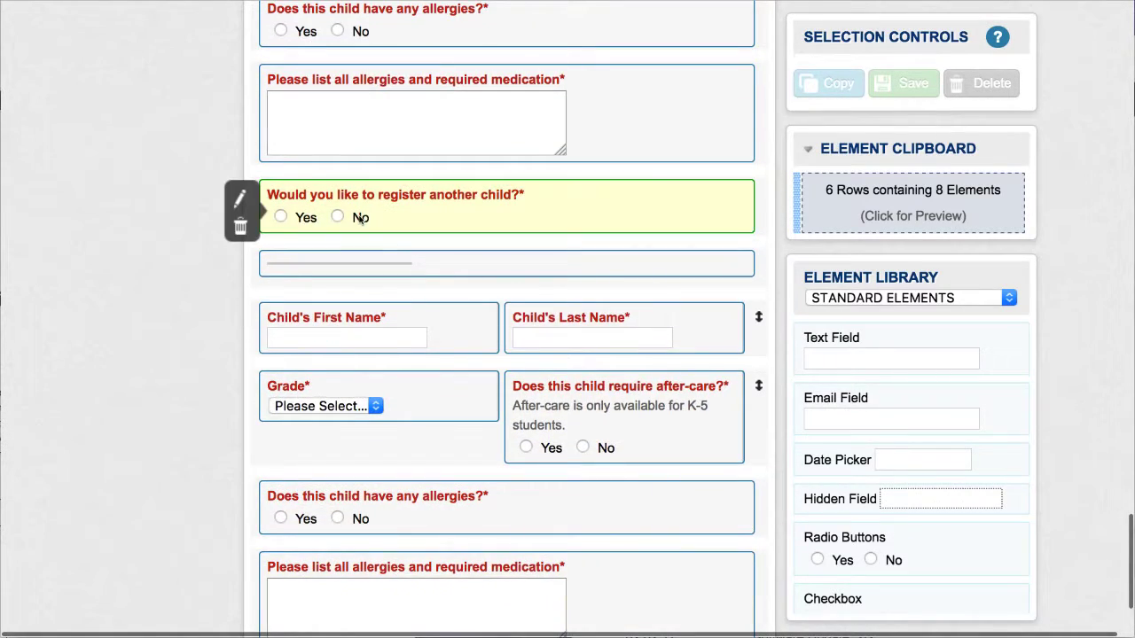
scroll(360, 219, up, 9)
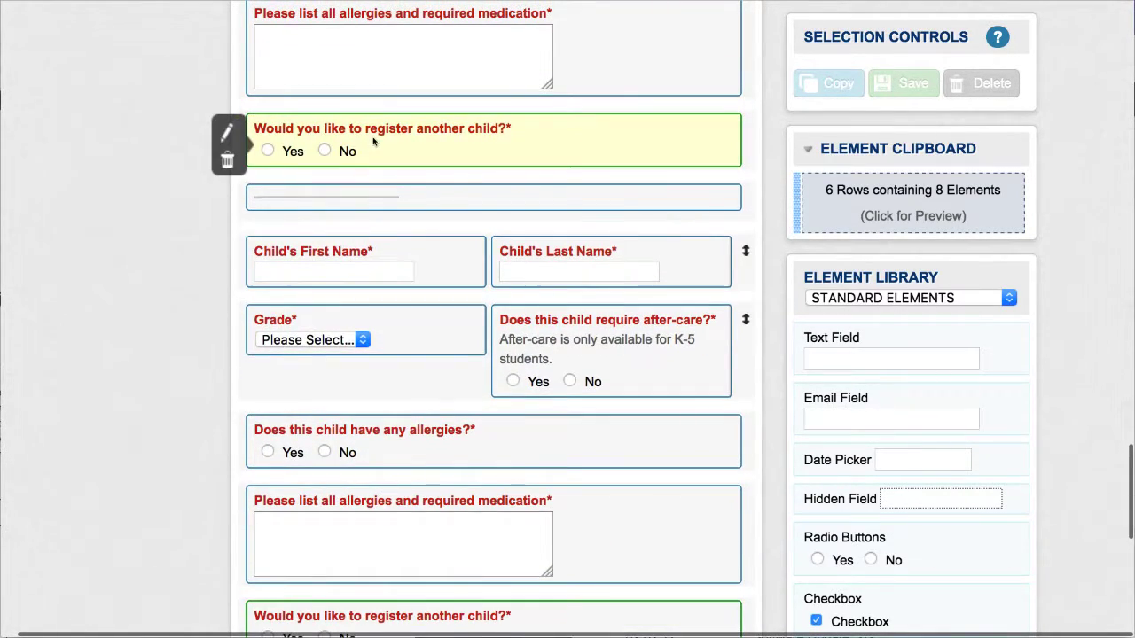
scroll(372, 146, down, 2)
scroll(372, 147, up, 3)
scroll(363, 159, down, 2)
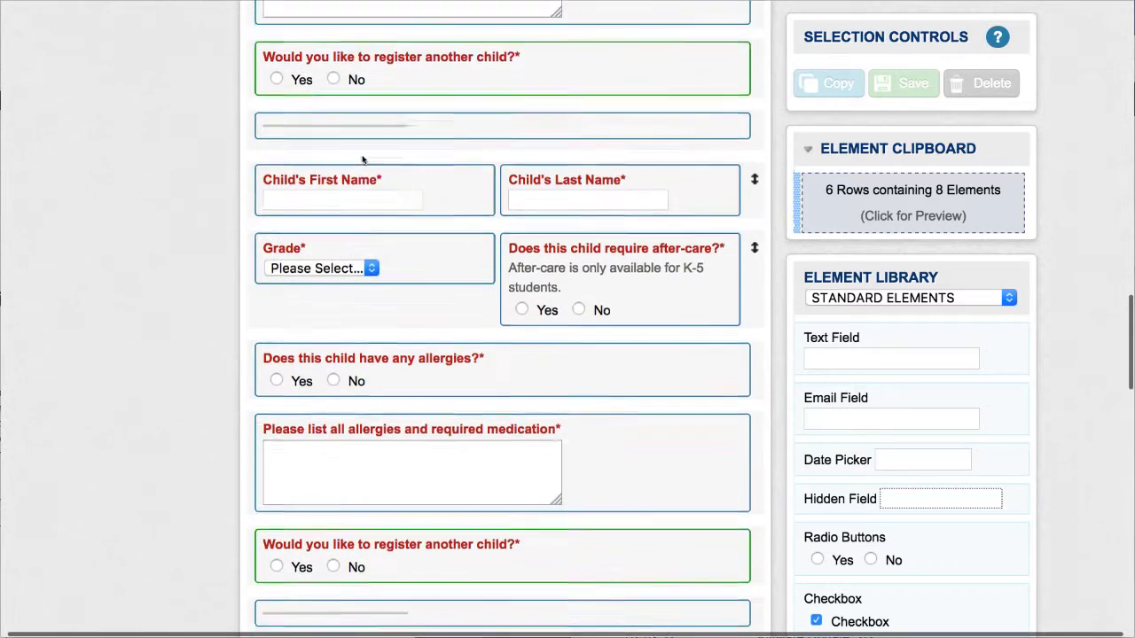
scroll(359, 145, up, 1)
scroll(354, 119, up, 4)
scroll(359, 128, up, 1)
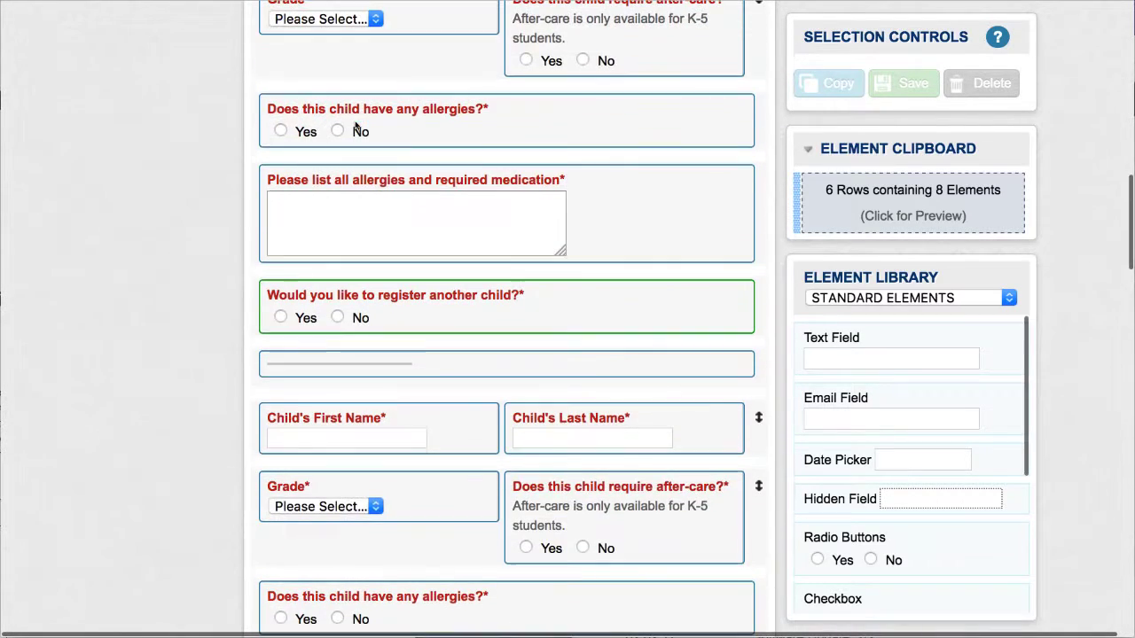
scroll(327, 312, down, 5)
scroll(327, 312, up, 4)
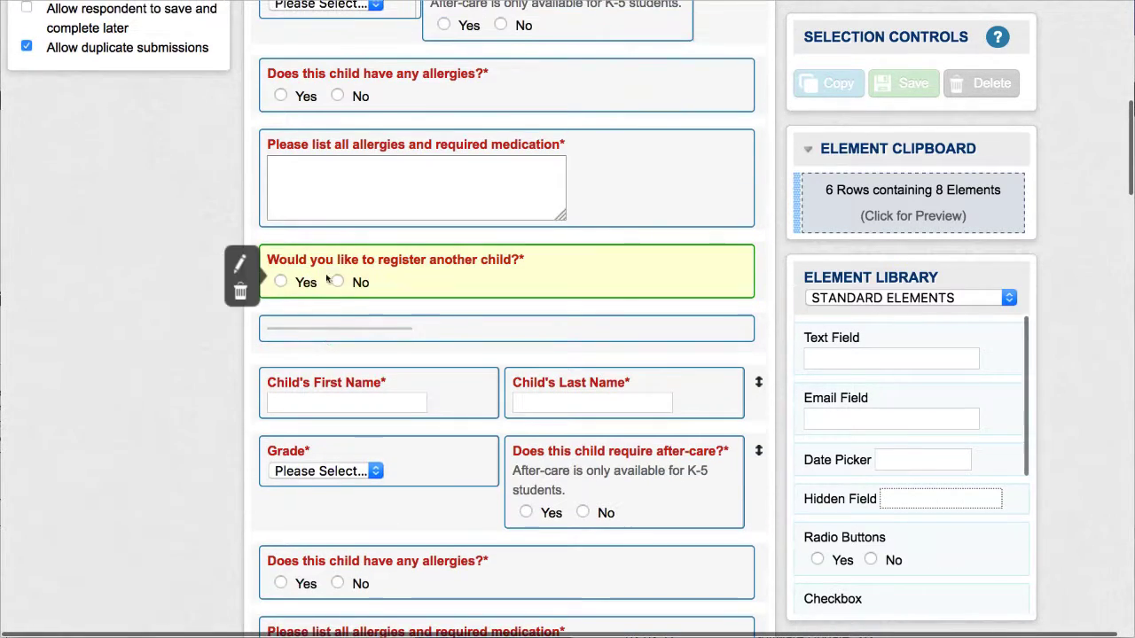
- Save the changes made to the Camp Registration form
scroll(327, 275, up, 11)
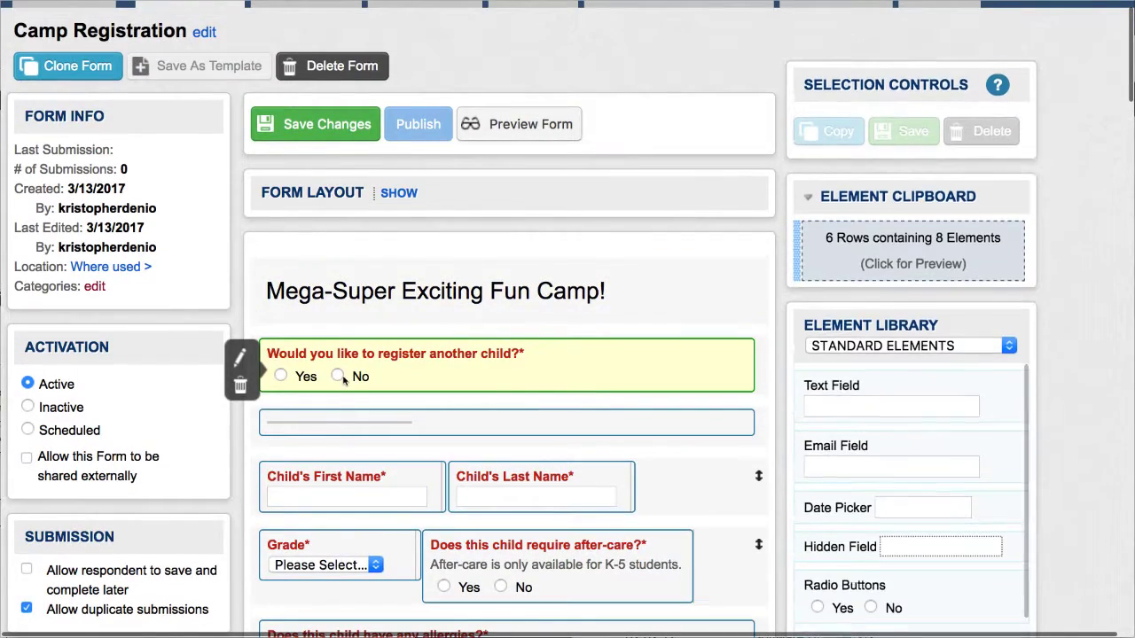
scroll(333, 377, down, 3)
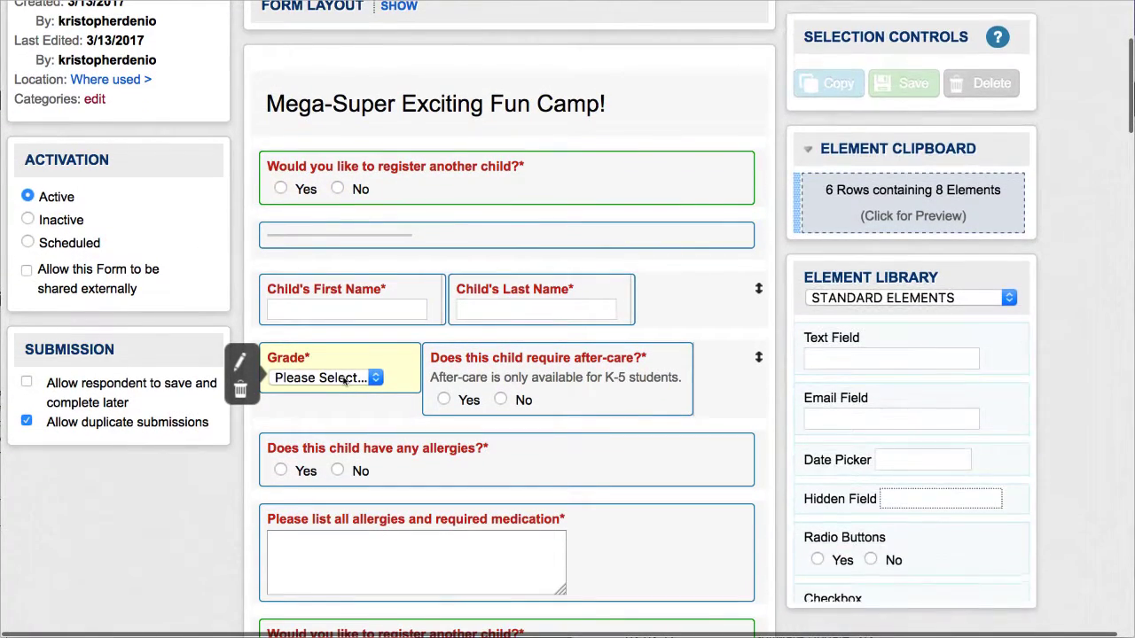
scroll(344, 379, up, 2)
scroll(344, 381, up, 1)
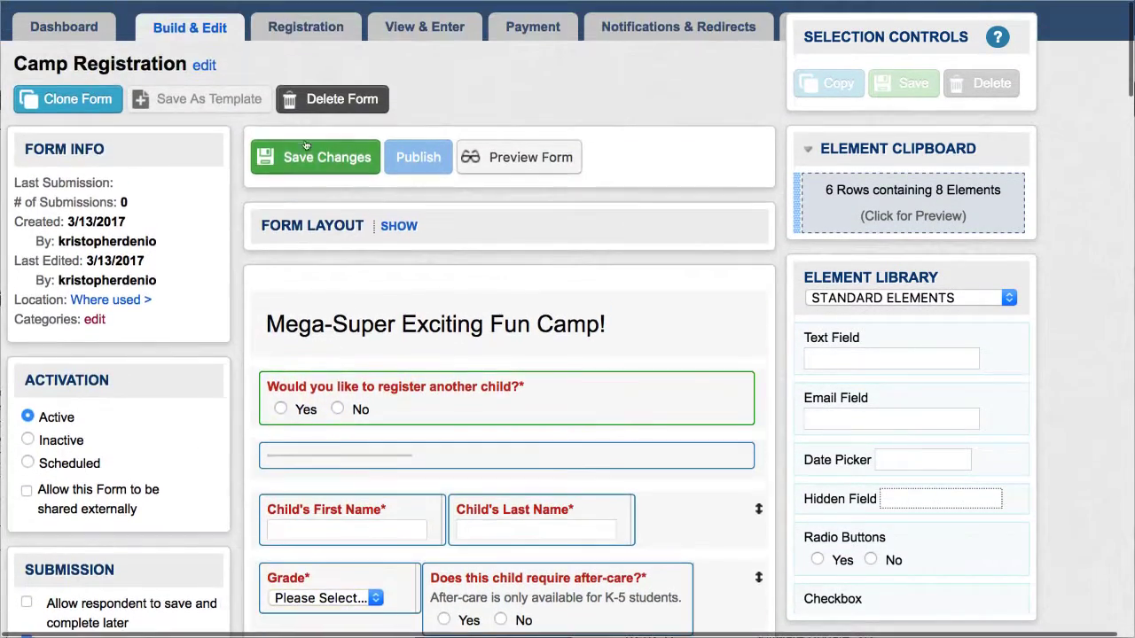
click(306, 157)
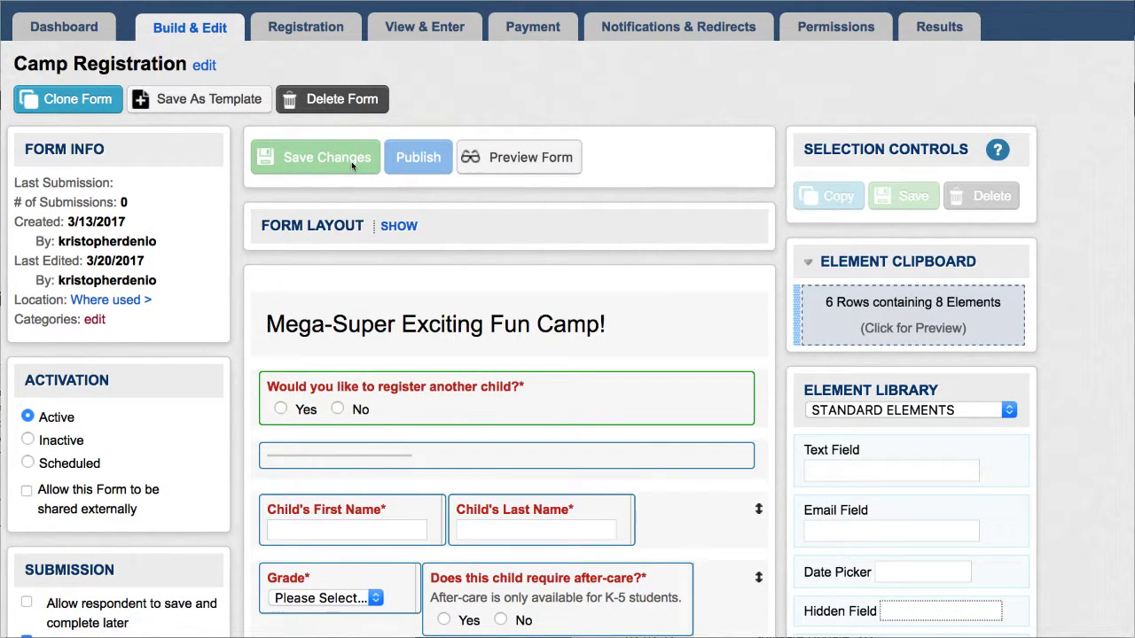
- Check the reporting label of the first register-another-child question in the original block and close its properties
scroll(351, 161, down, 3)
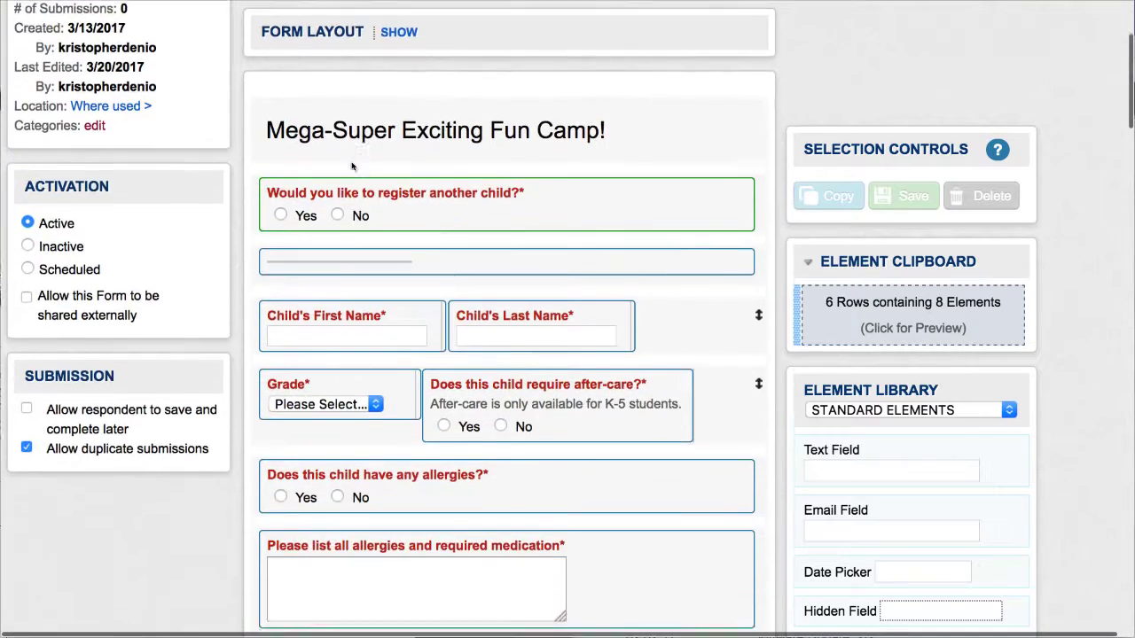
scroll(352, 166, down, 4)
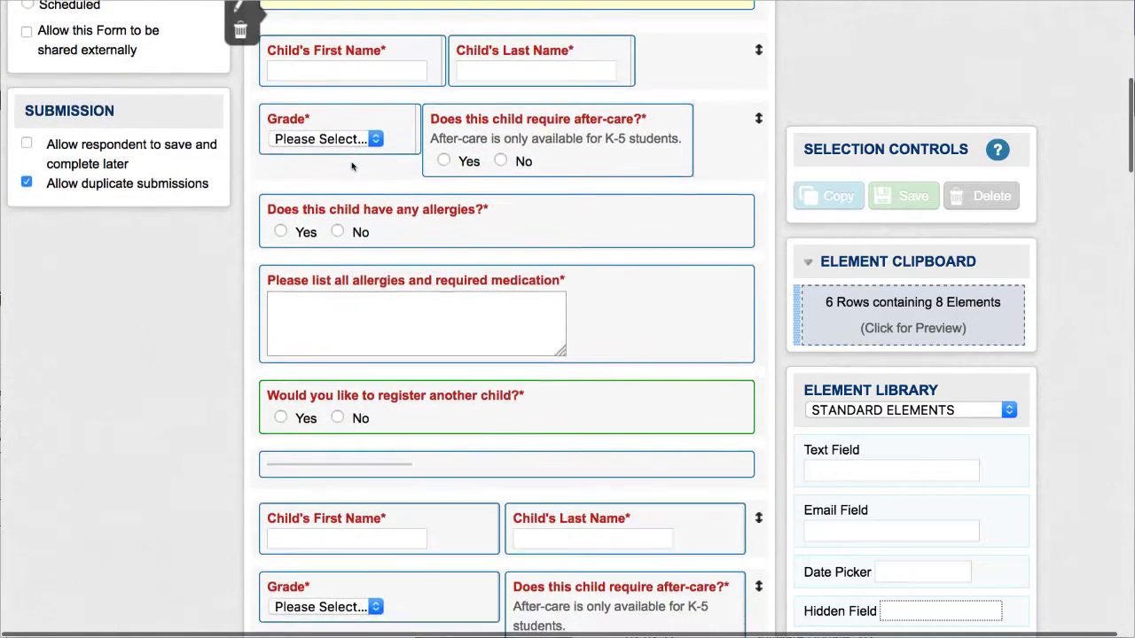
scroll(352, 166, down, 1)
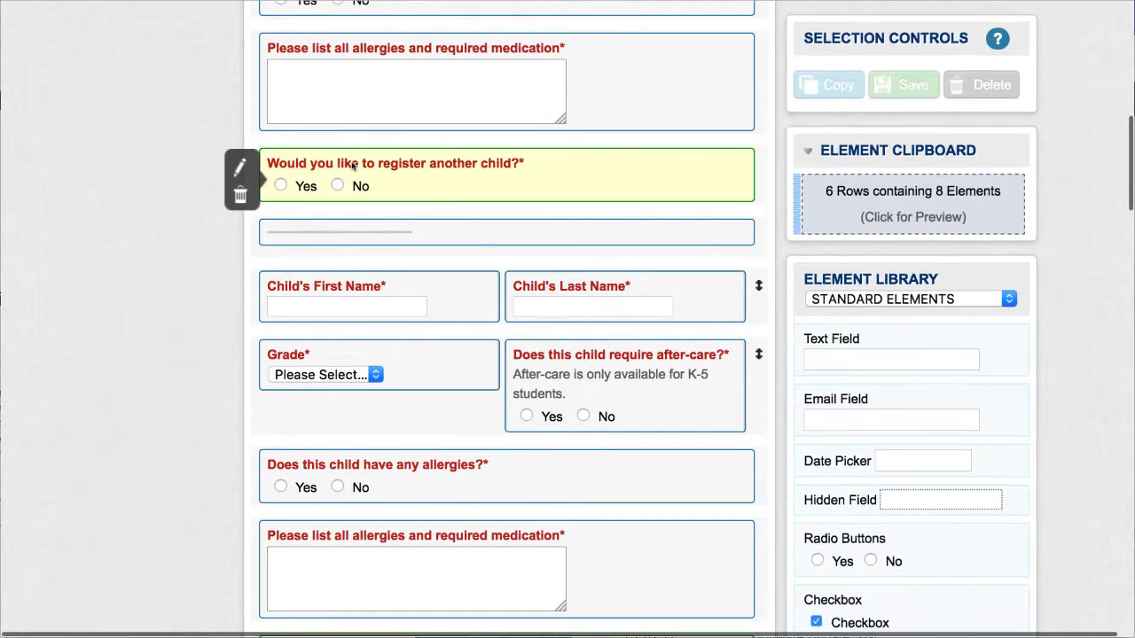
scroll(351, 166, up, 4)
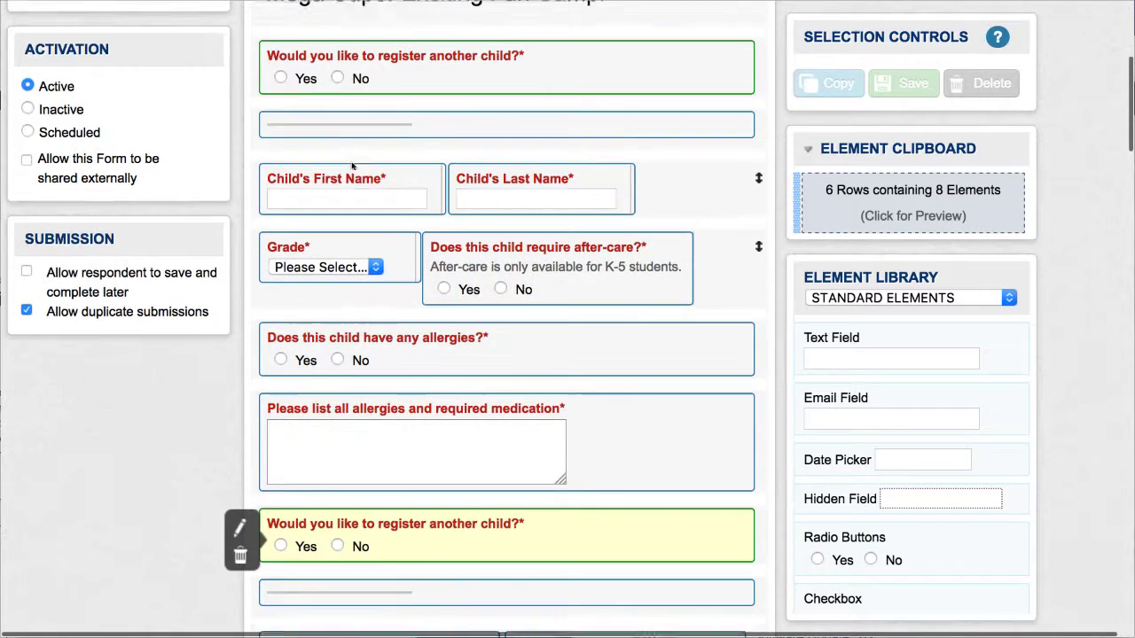
mouse_move(256, 107)
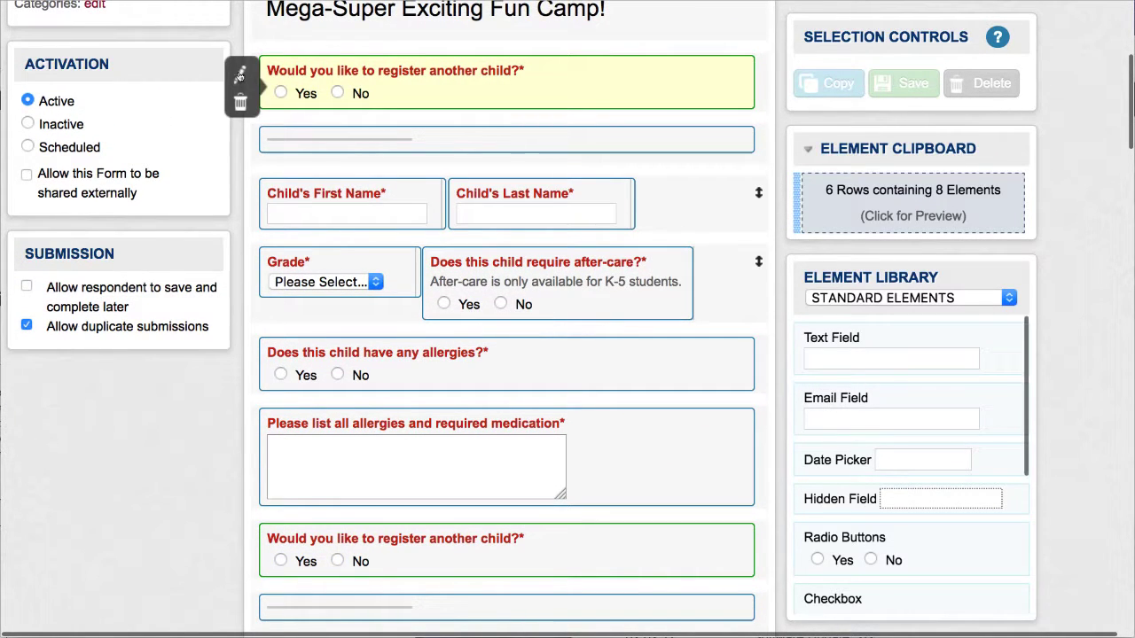
click(240, 74)
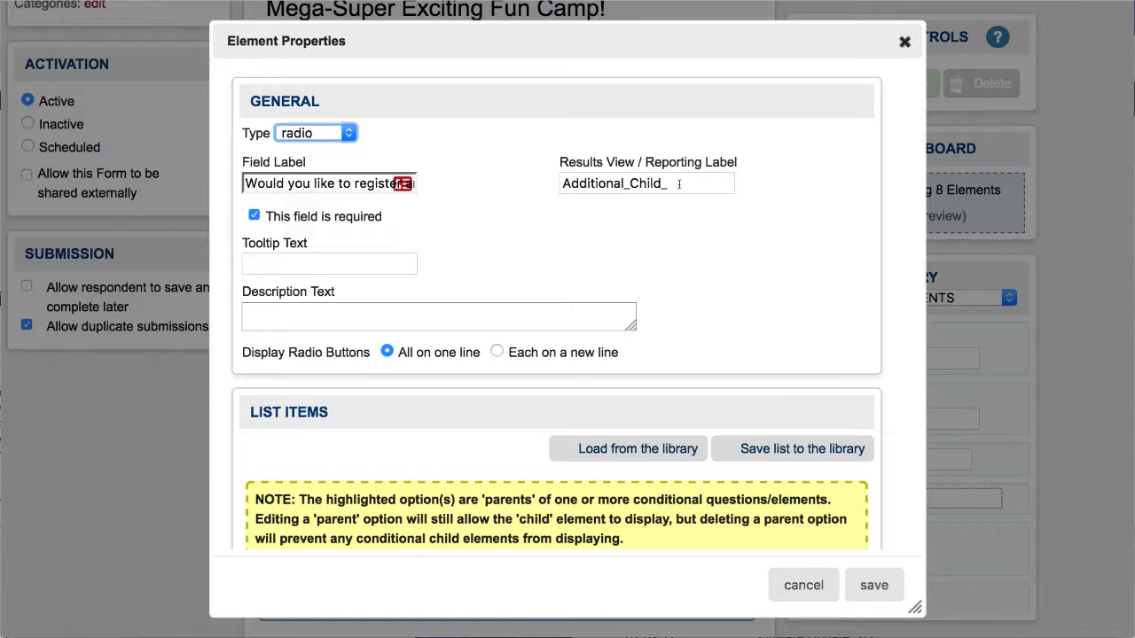
click(904, 42)
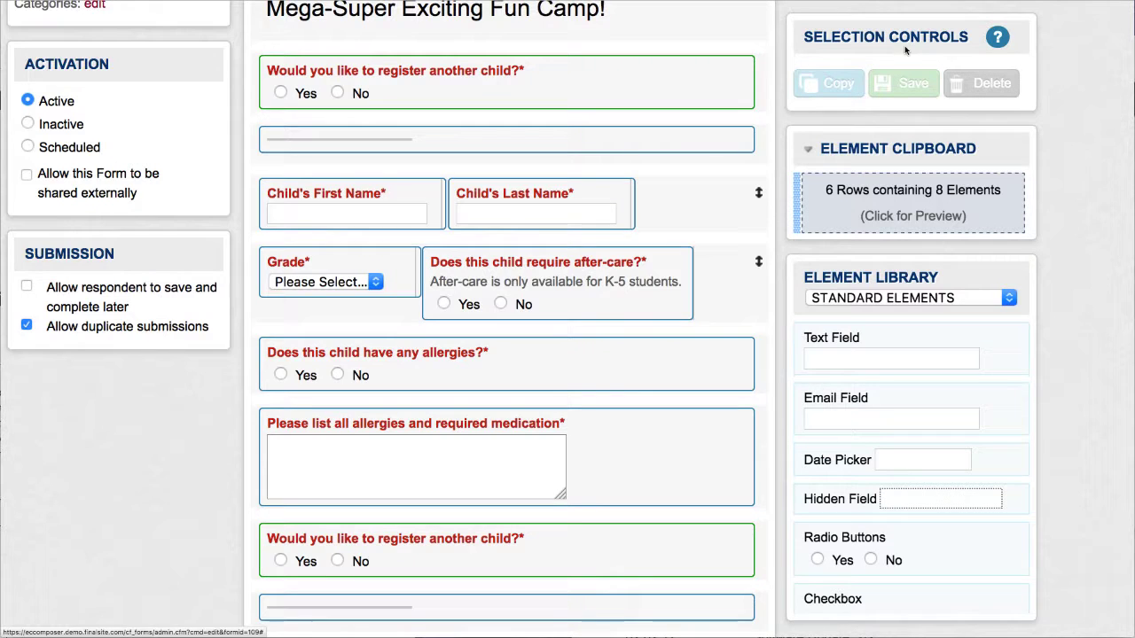
- Check the reporting labels of the second register-another-child question and the Child's First Name field below it
scroll(477, 291, down, 3)
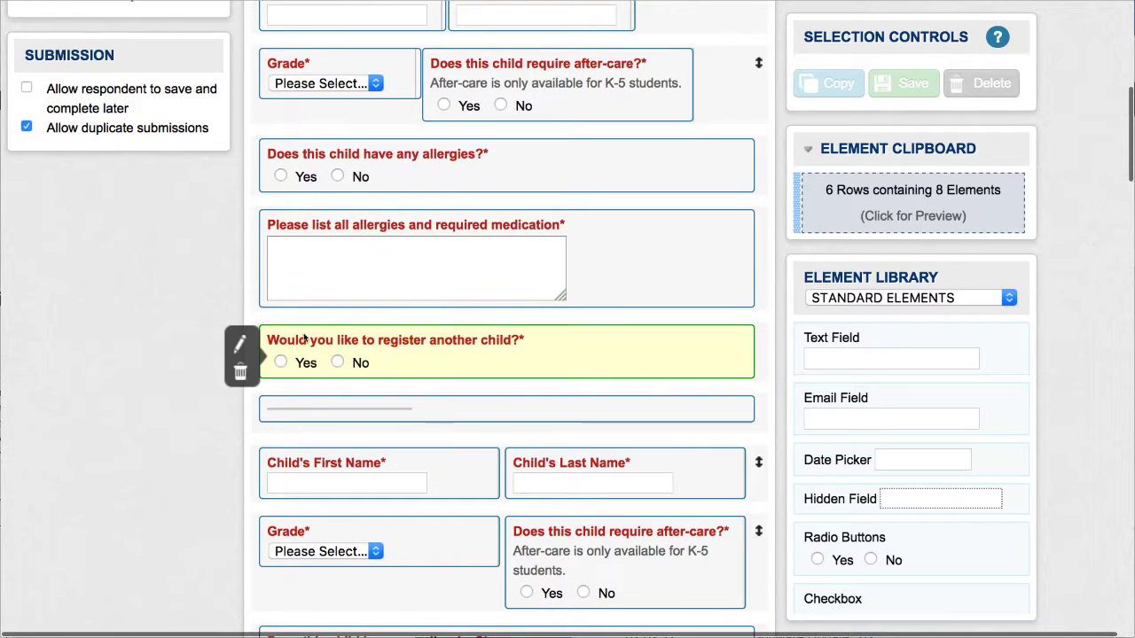
click(240, 344)
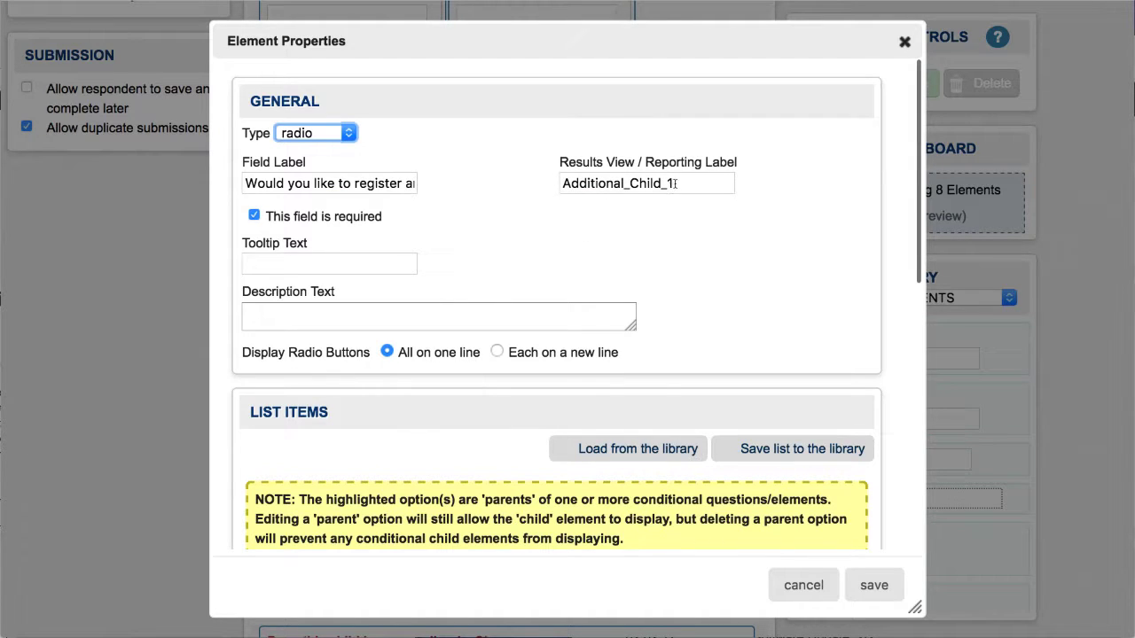
click(905, 41)
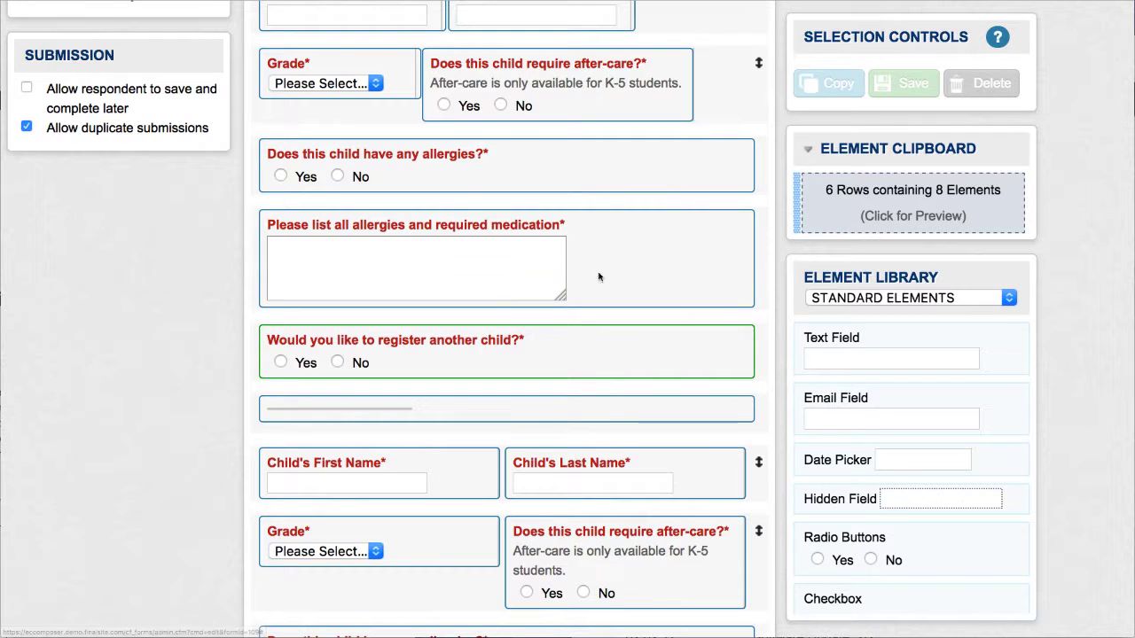
scroll(543, 335, down, 3)
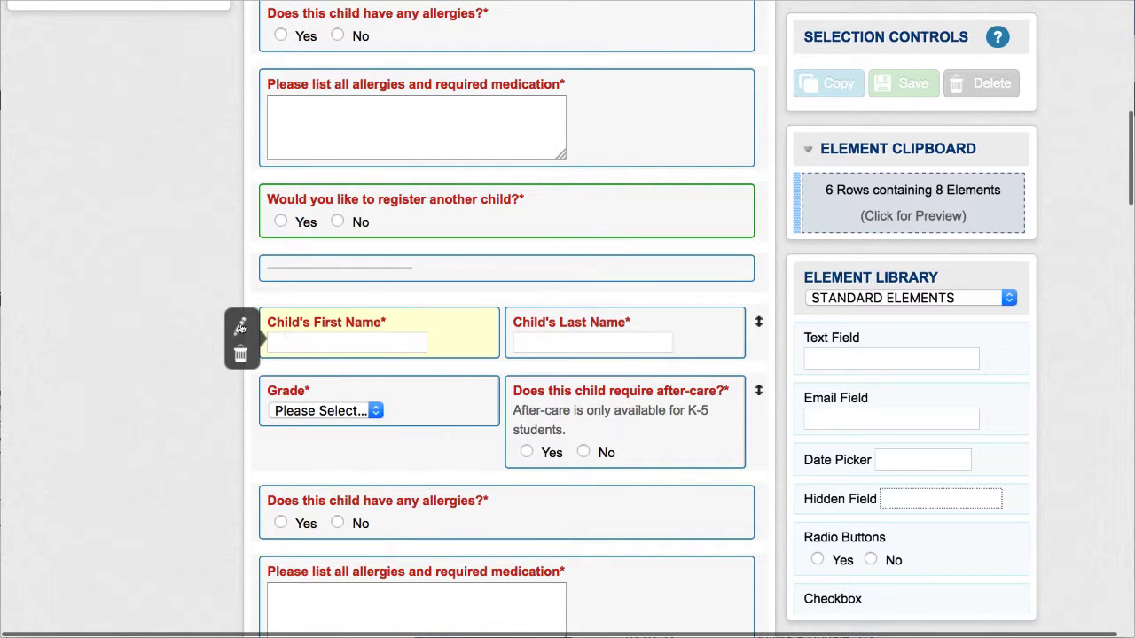
click(241, 329)
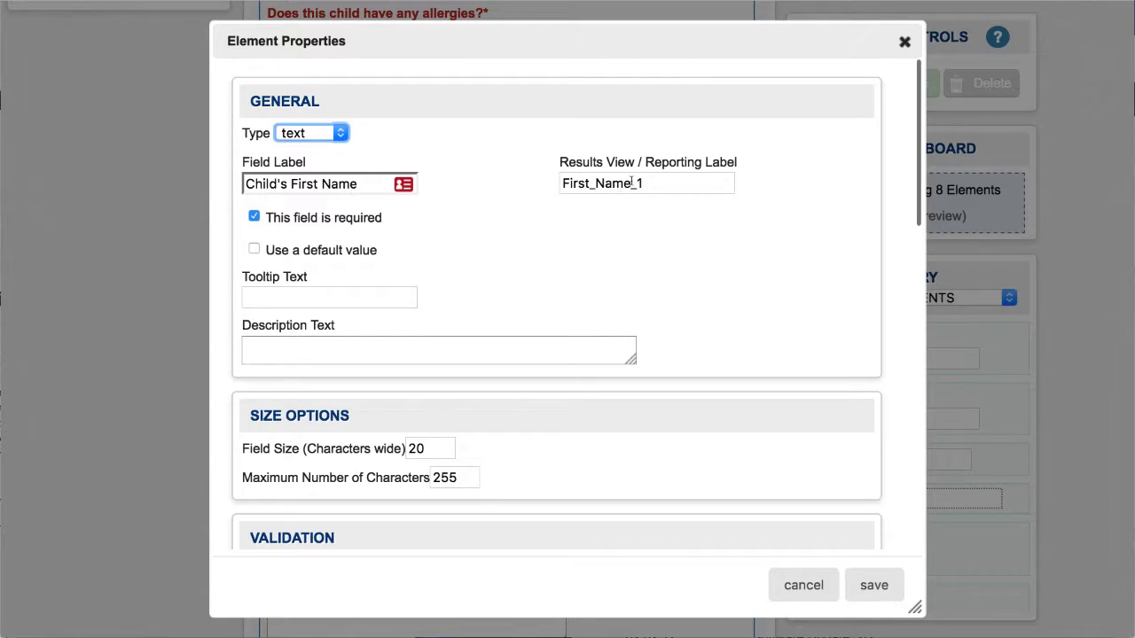
click(905, 42)
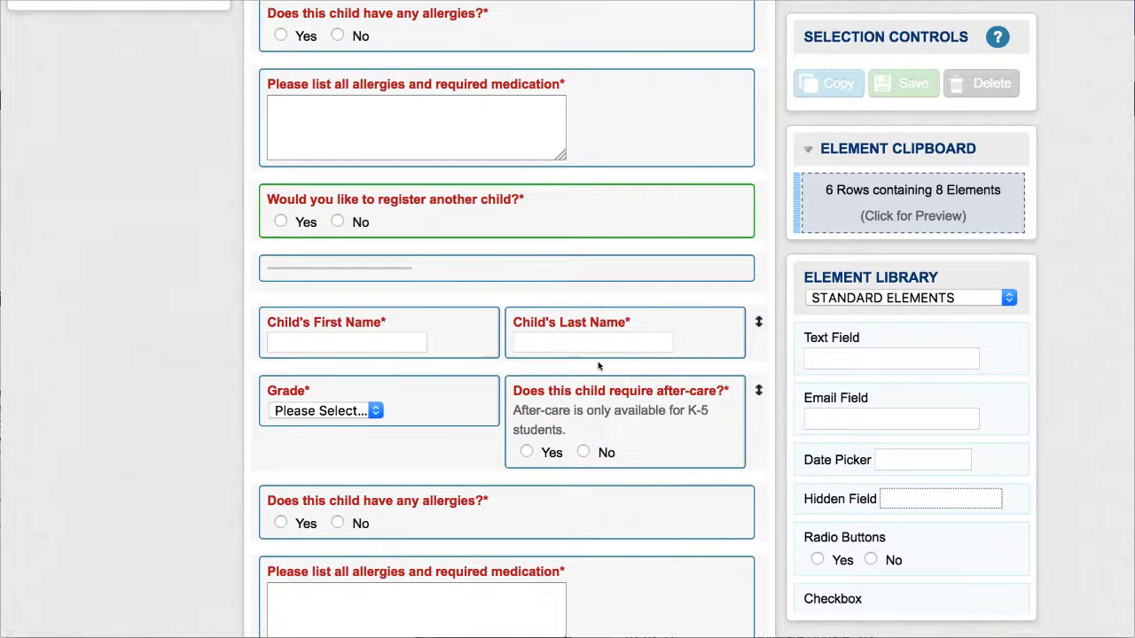
- Check the reporting label of the third register-another-child question and close its properties without changes
scroll(598, 365, down, 5)
scroll(598, 366, down, 3)
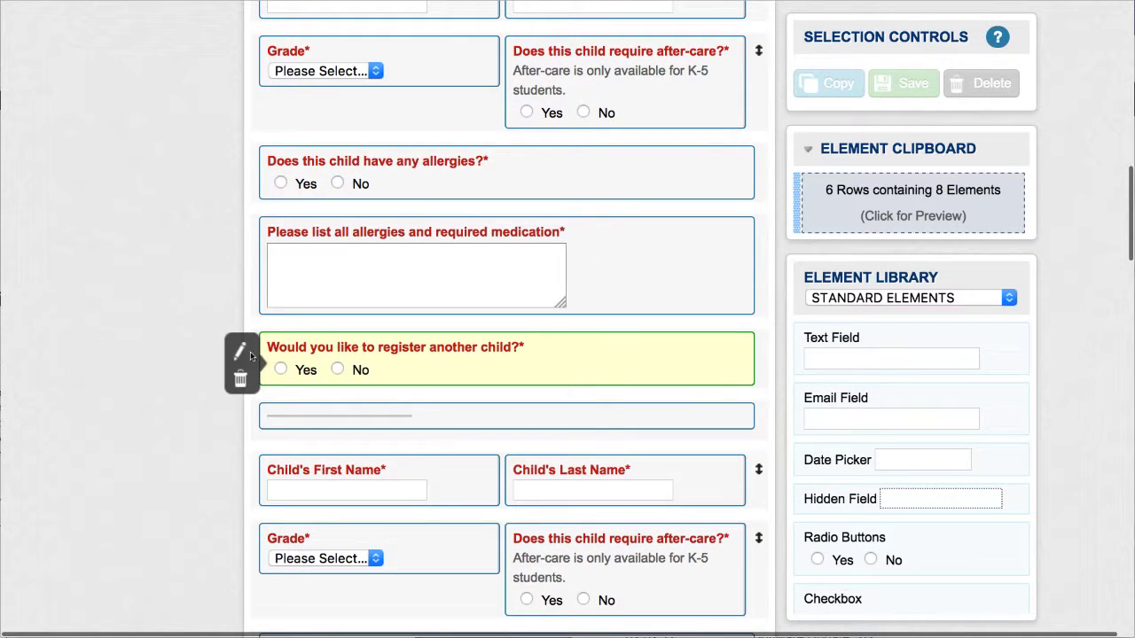
click(239, 352)
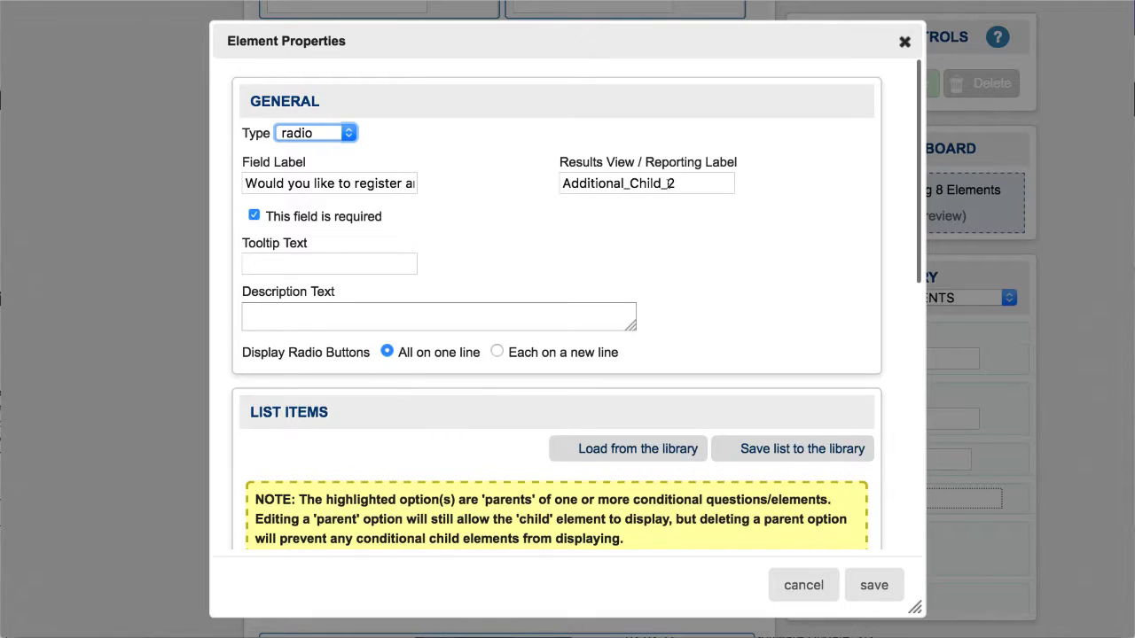
click(902, 43)
- Delete the whole original block at the start of the form, from the register-another-child question through the allergies and medication text area
scroll(676, 159, up, 3)
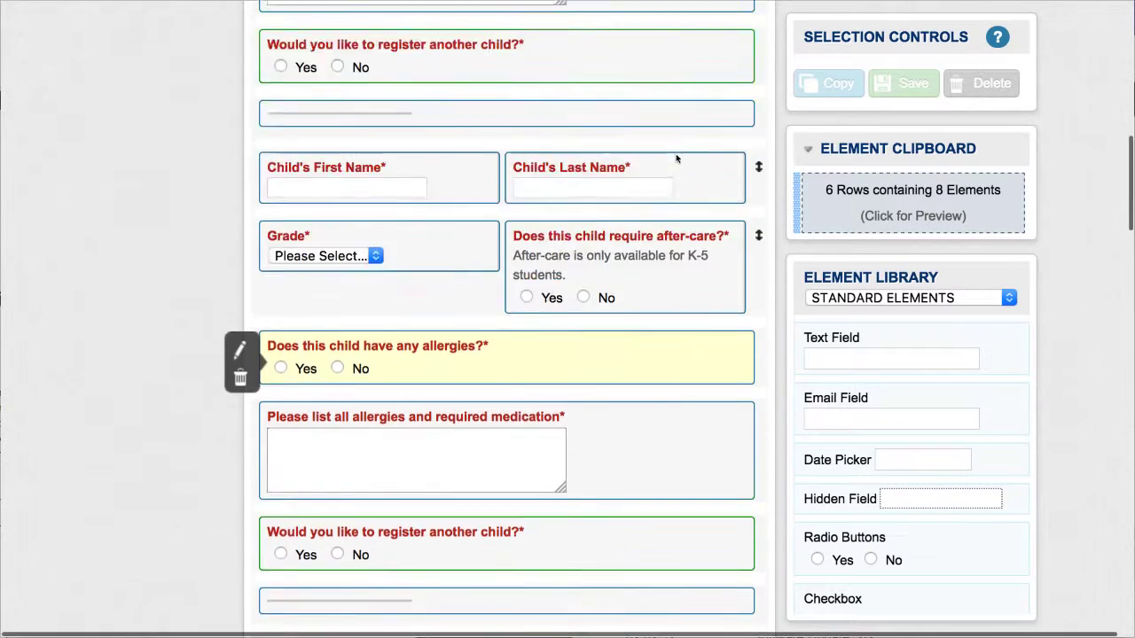
scroll(676, 159, down, 2)
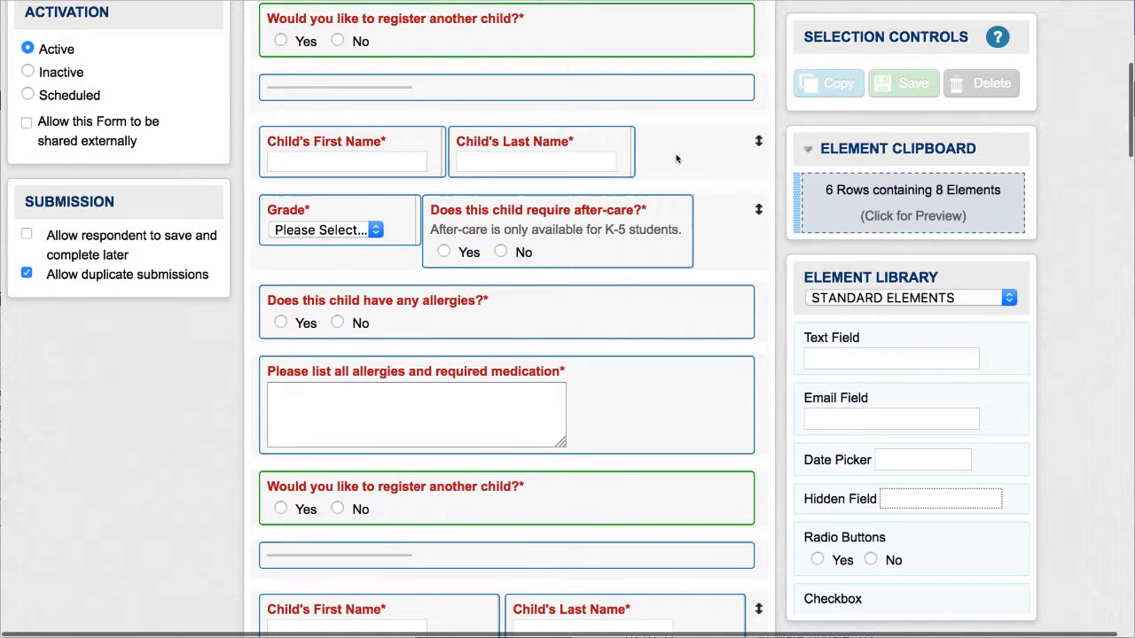
scroll(674, 156, up, 1)
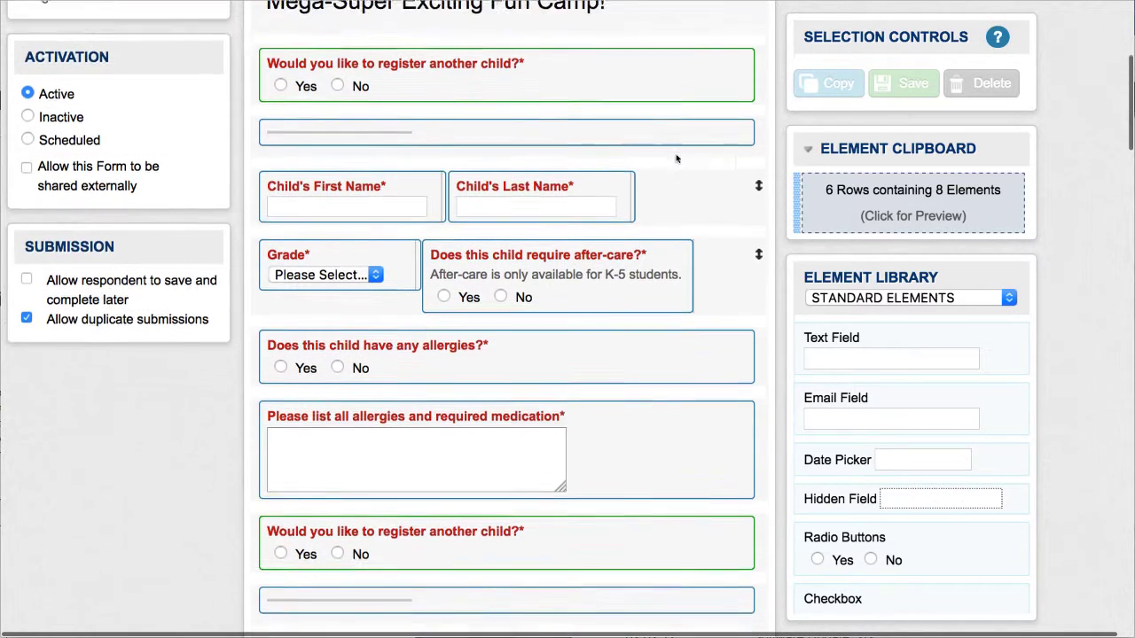
click(577, 92)
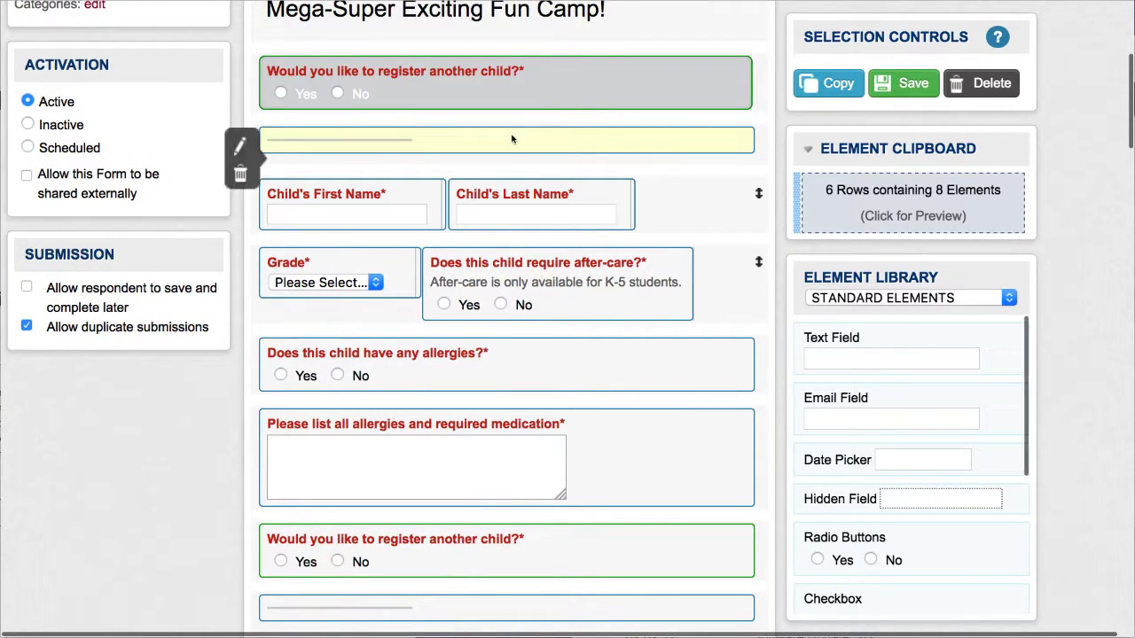
click(510, 139)
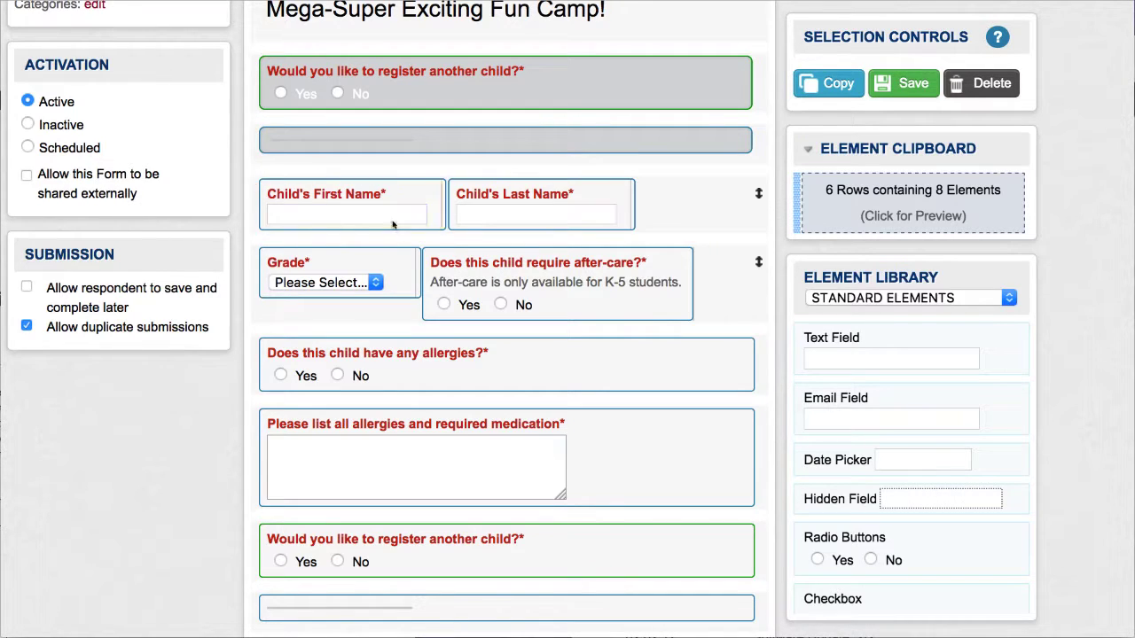
click(483, 208)
click(391, 266)
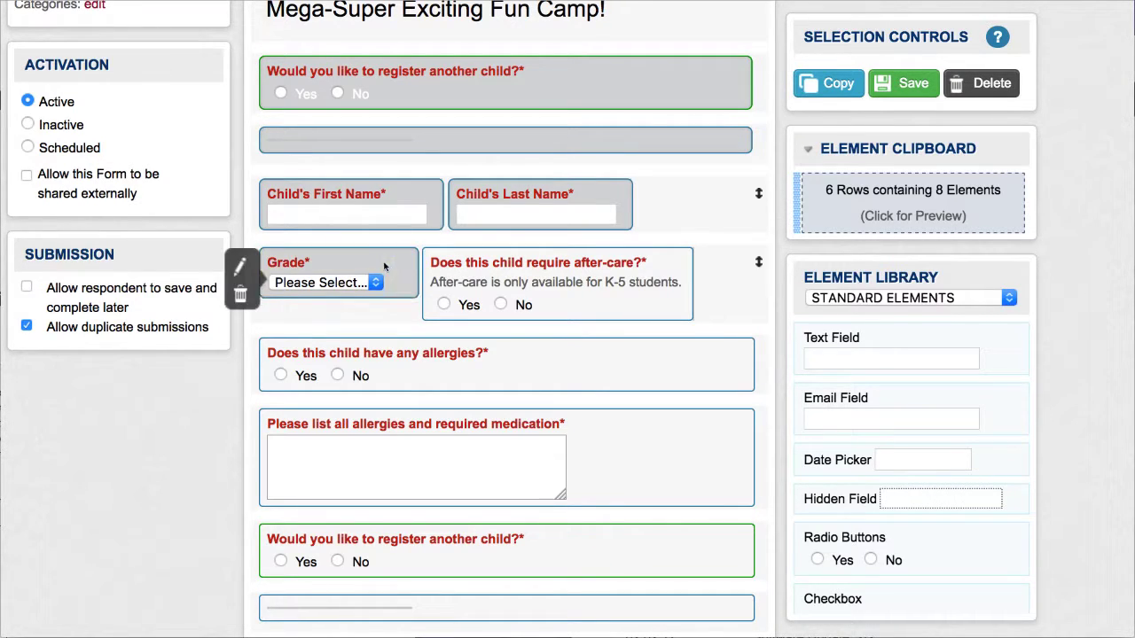
click(481, 277)
click(456, 382)
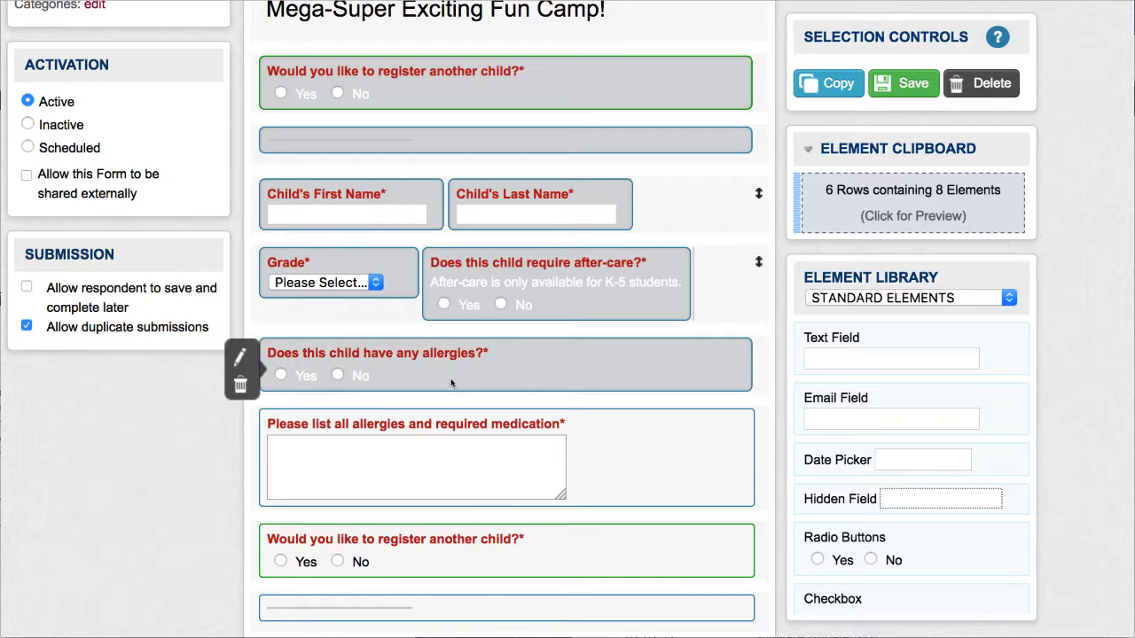
click(436, 440)
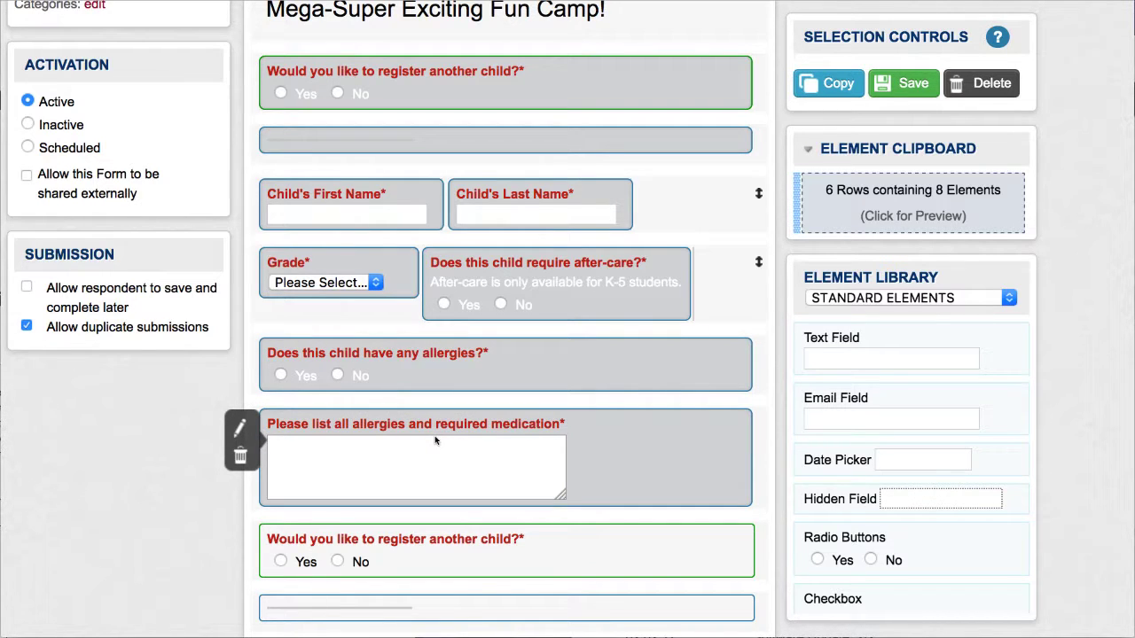
click(978, 83)
click(700, 403)
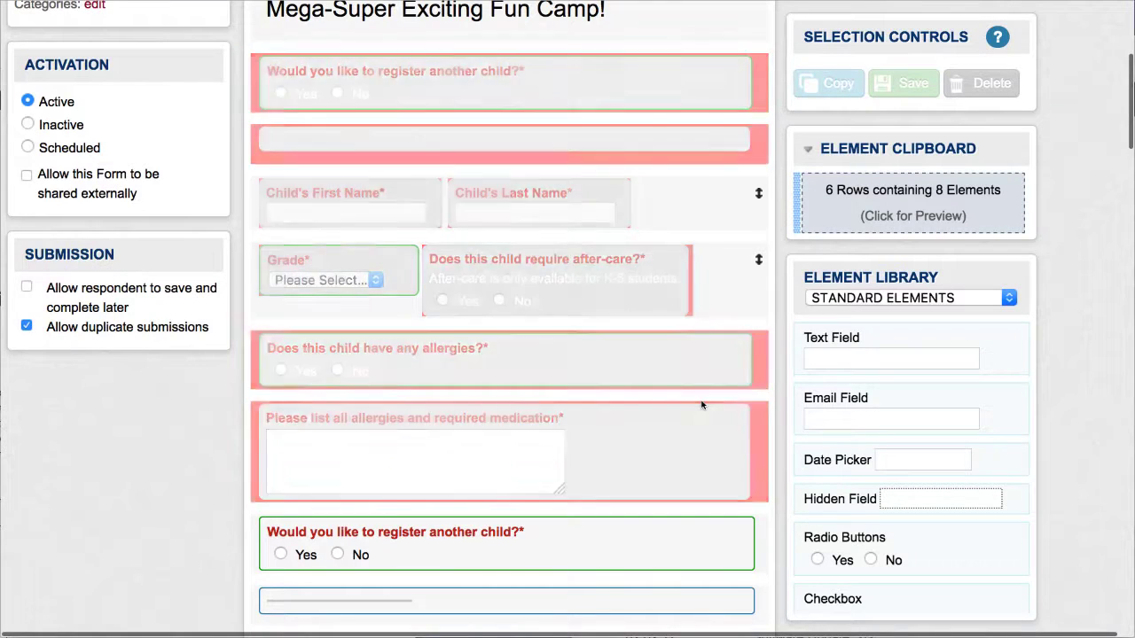
- Delete the first remaining register-another-child question and the divider line below it
scroll(701, 405, up, 4)
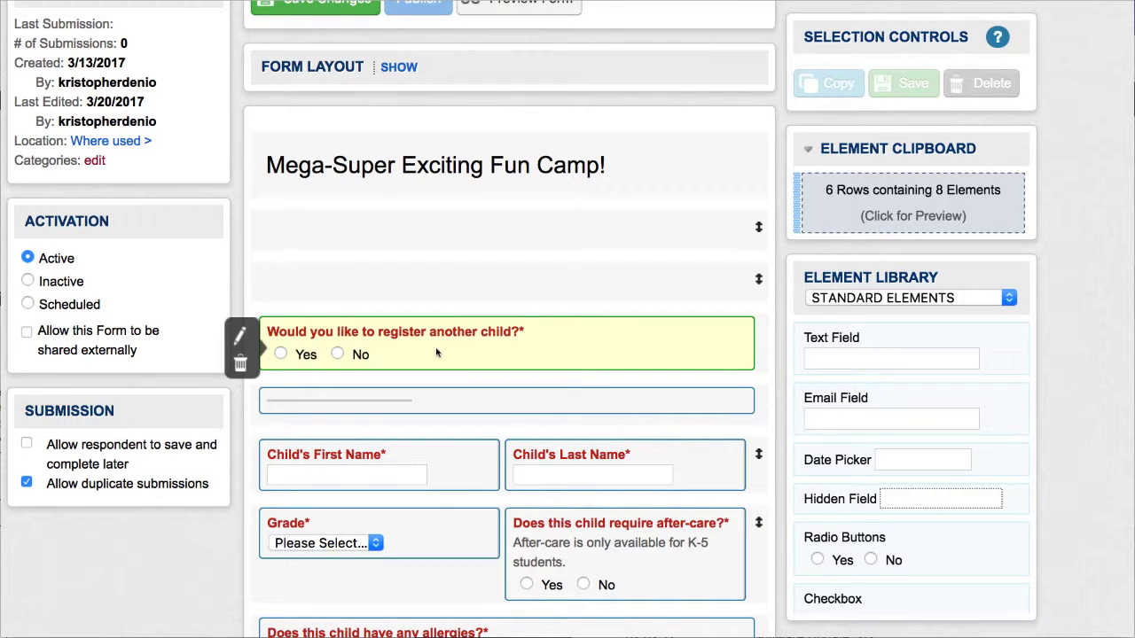
click(368, 353)
click(419, 405)
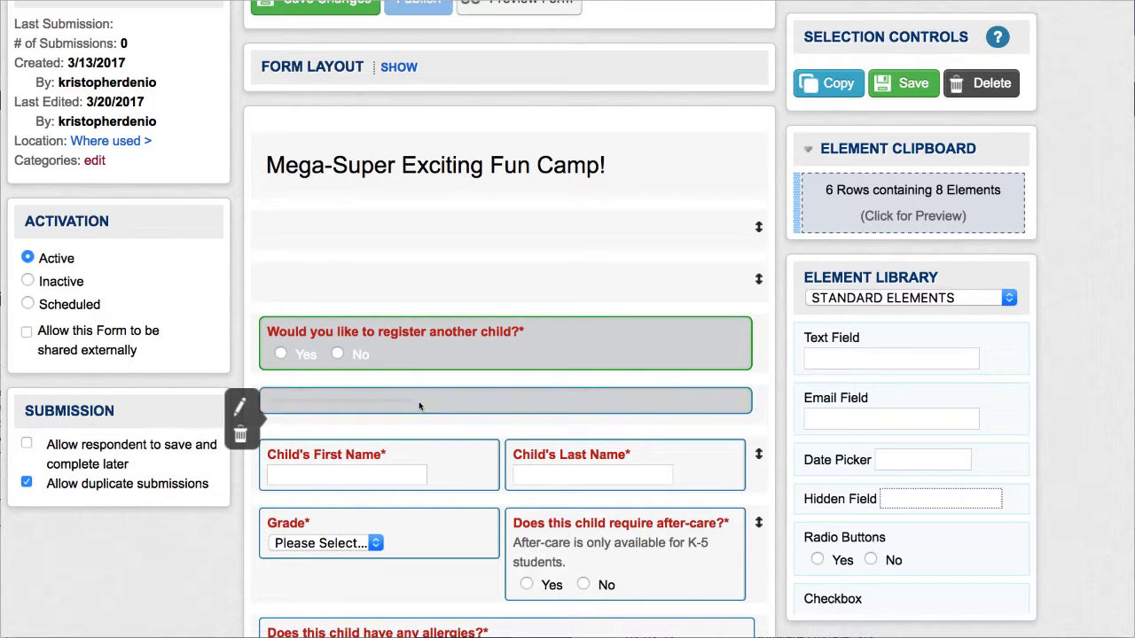
click(983, 86)
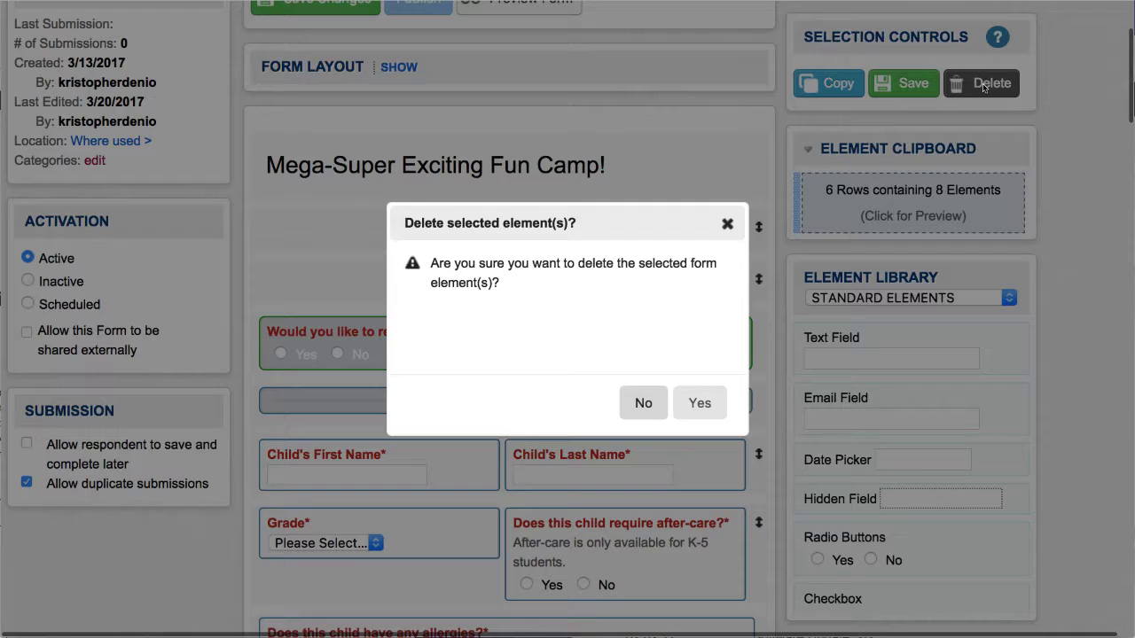
click(697, 404)
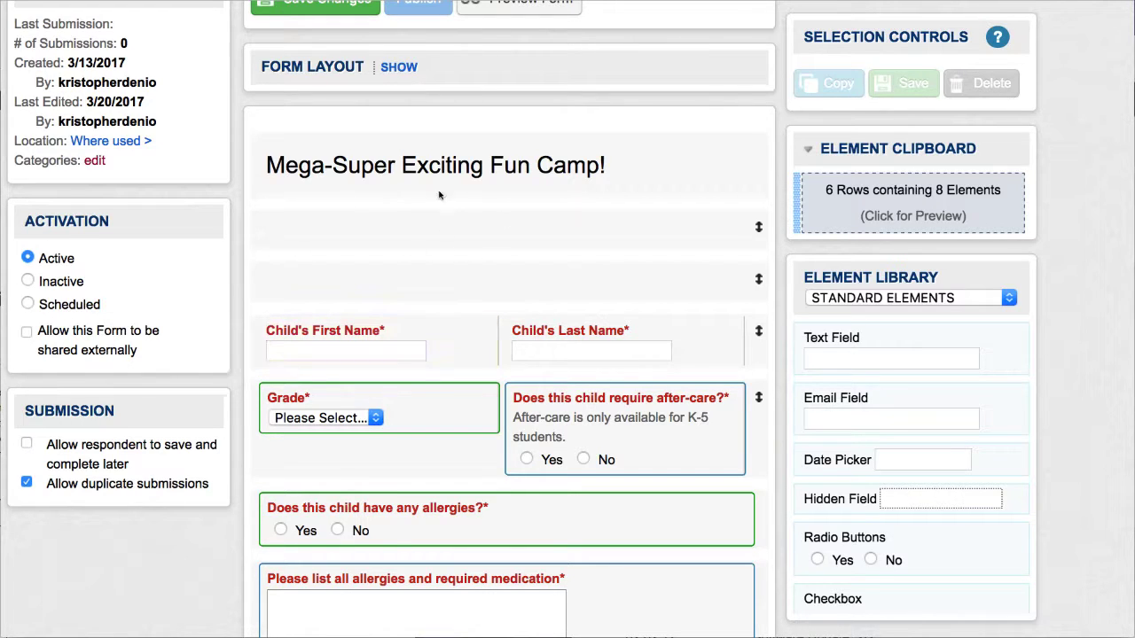
- Save the changes to the form and publish it
scroll(437, 227, up, 4)
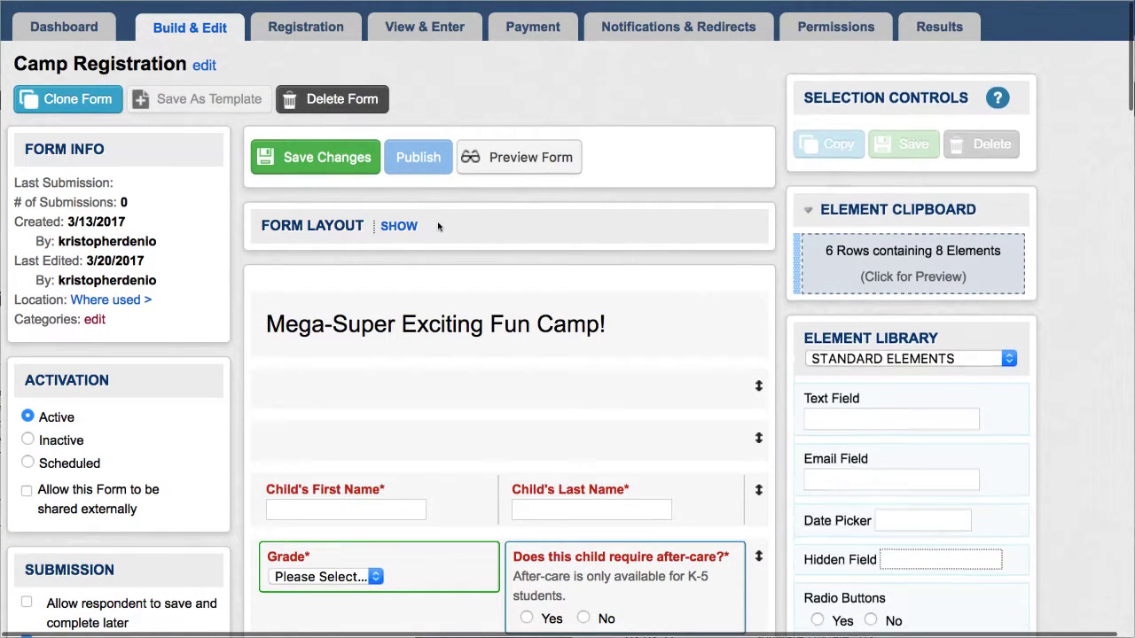
click(304, 158)
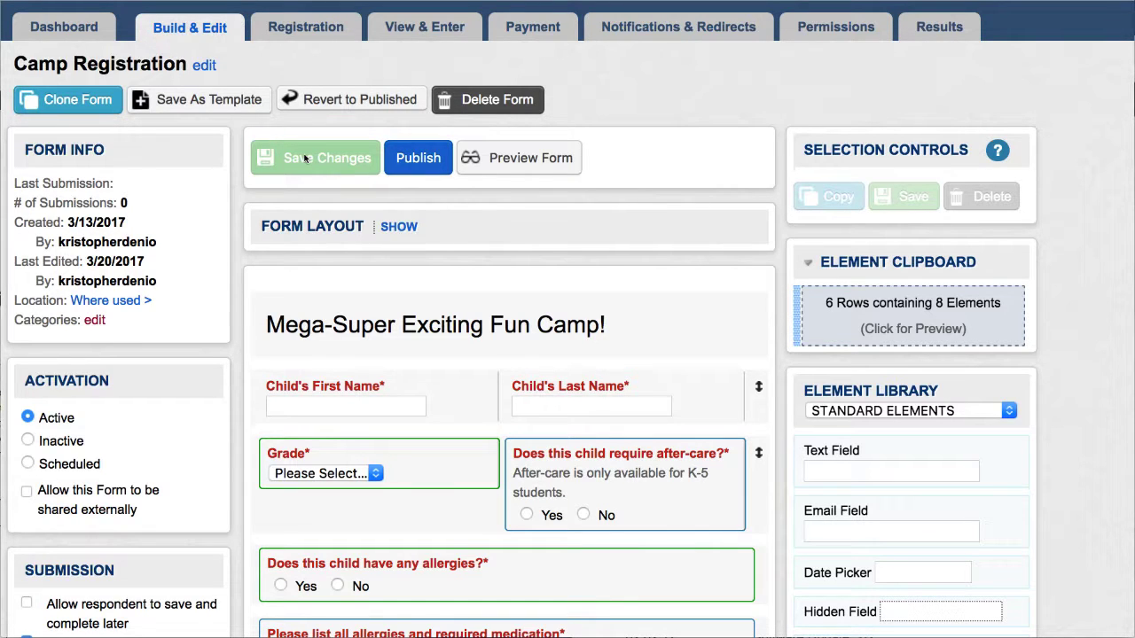
click(413, 161)
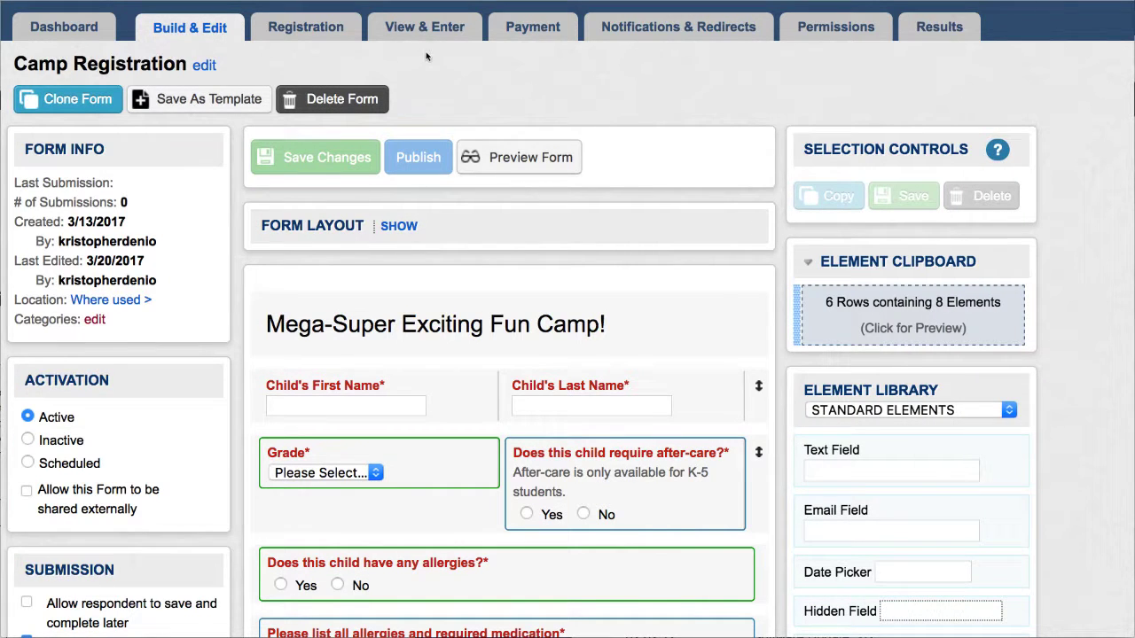
- Open the form's live entry view and test the after-care condition by choosing Kindergarten as the grade, then resetting it to Please Select
click(427, 30)
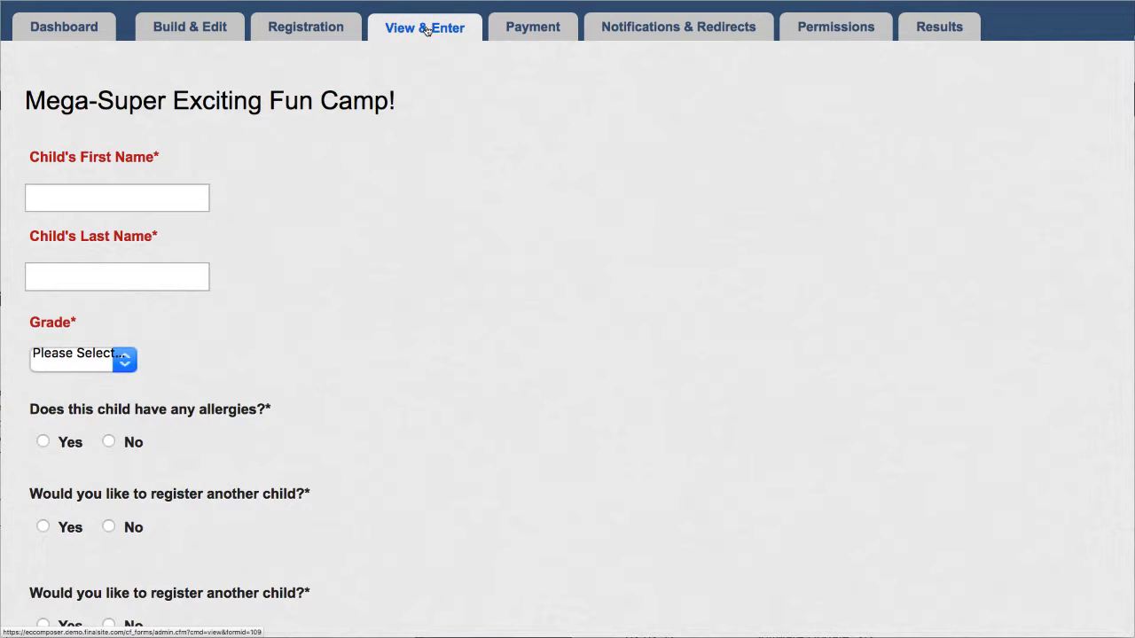
scroll(458, 225, down, 1)
scroll(458, 228, up, 1)
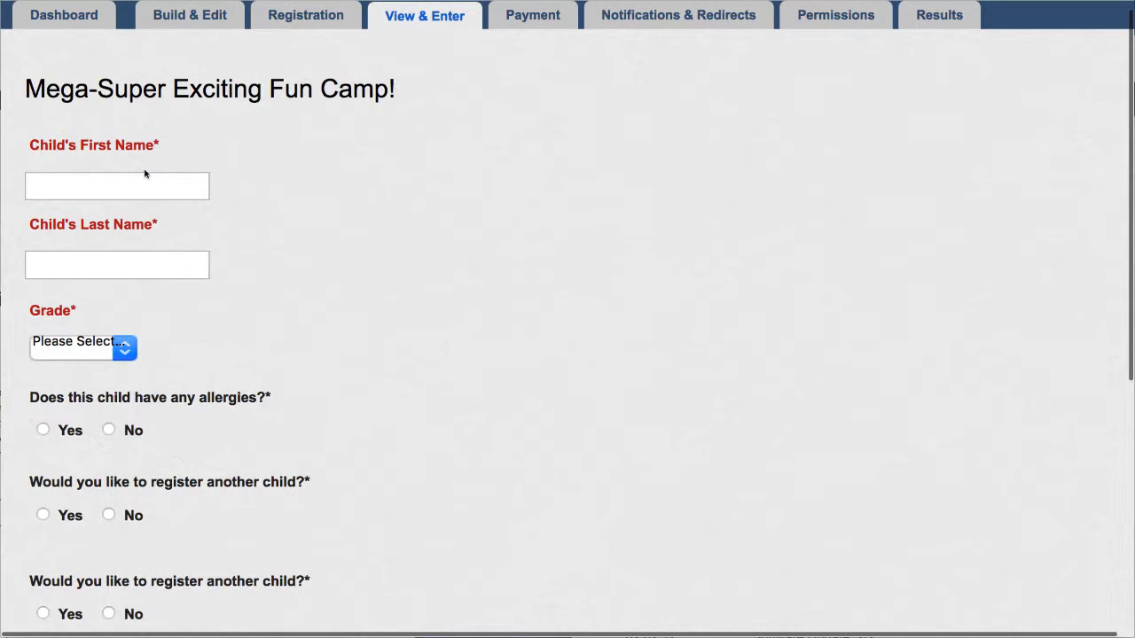
scroll(266, 306, down, 2)
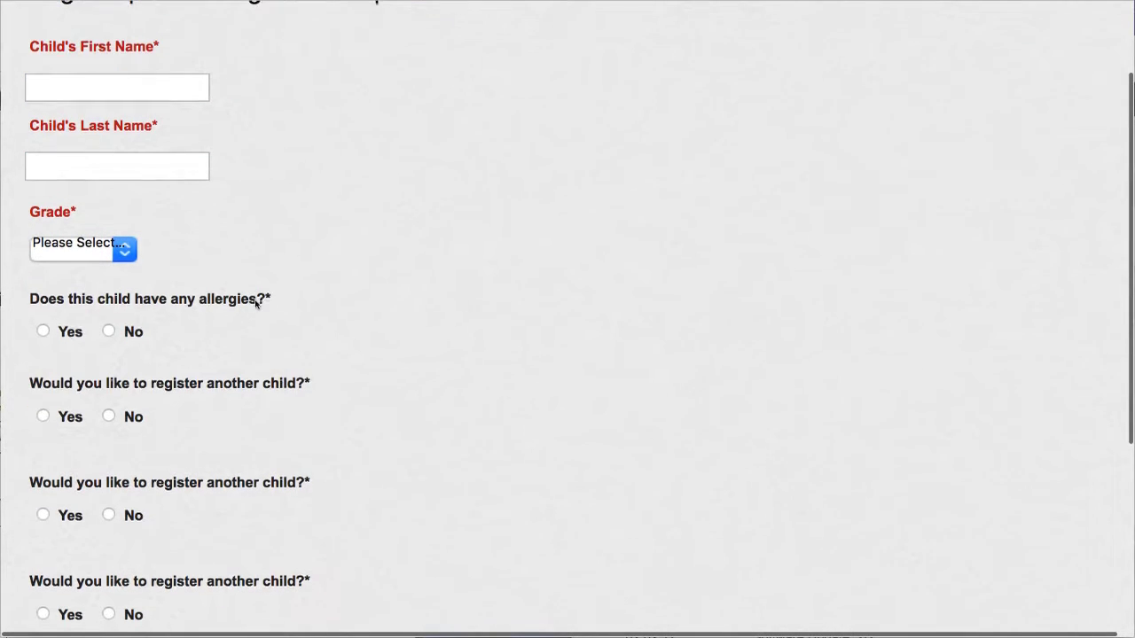
click(75, 246)
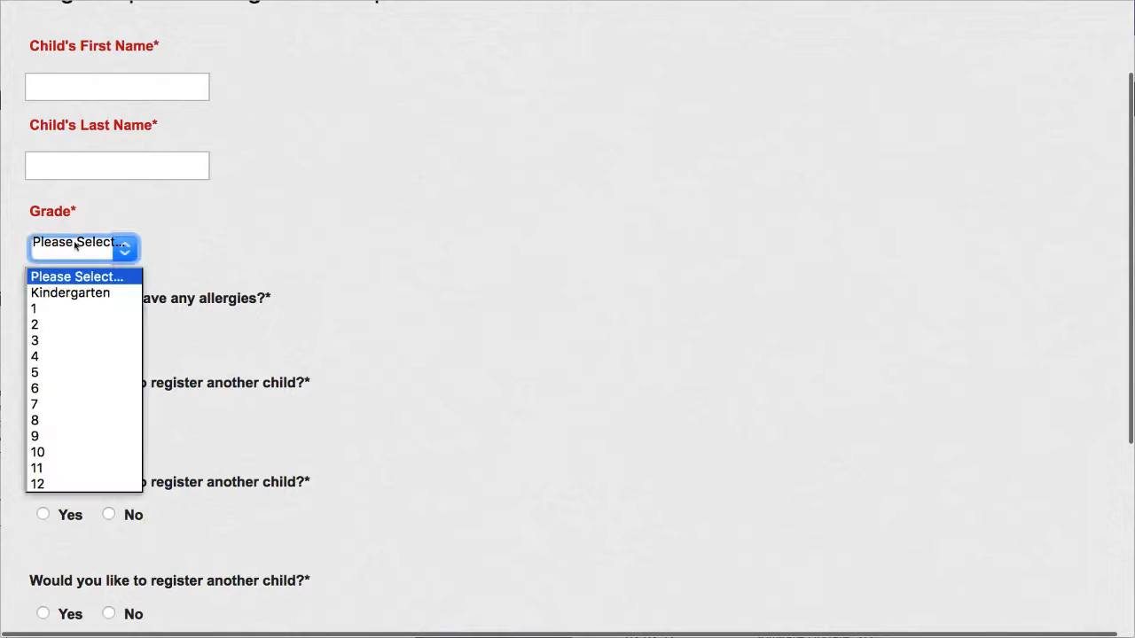
click(63, 293)
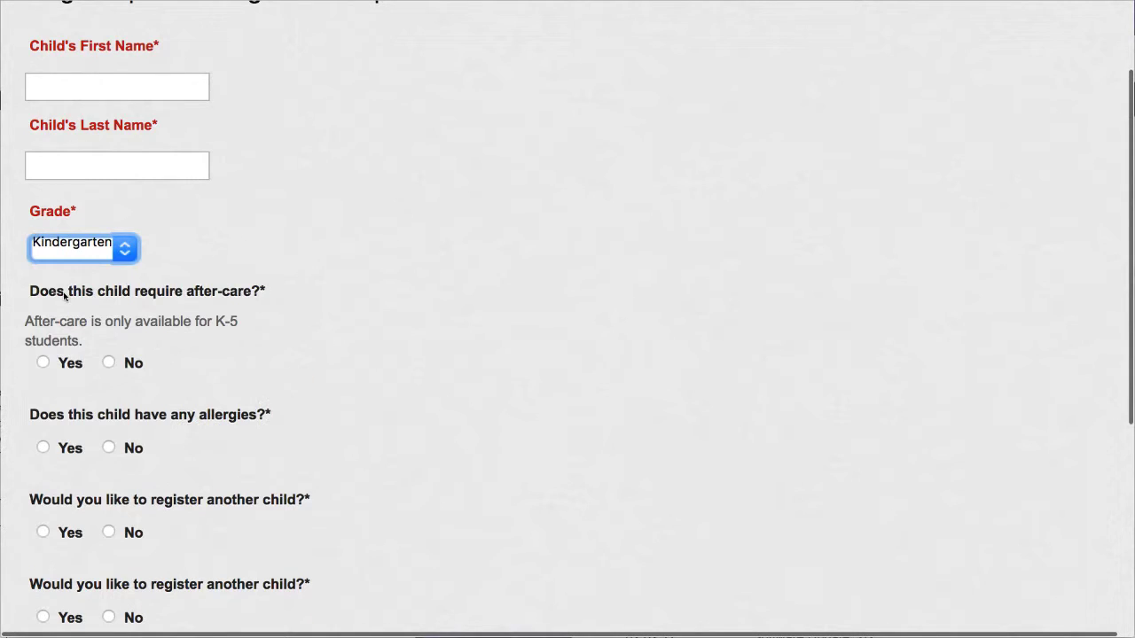
click(104, 248)
click(94, 274)
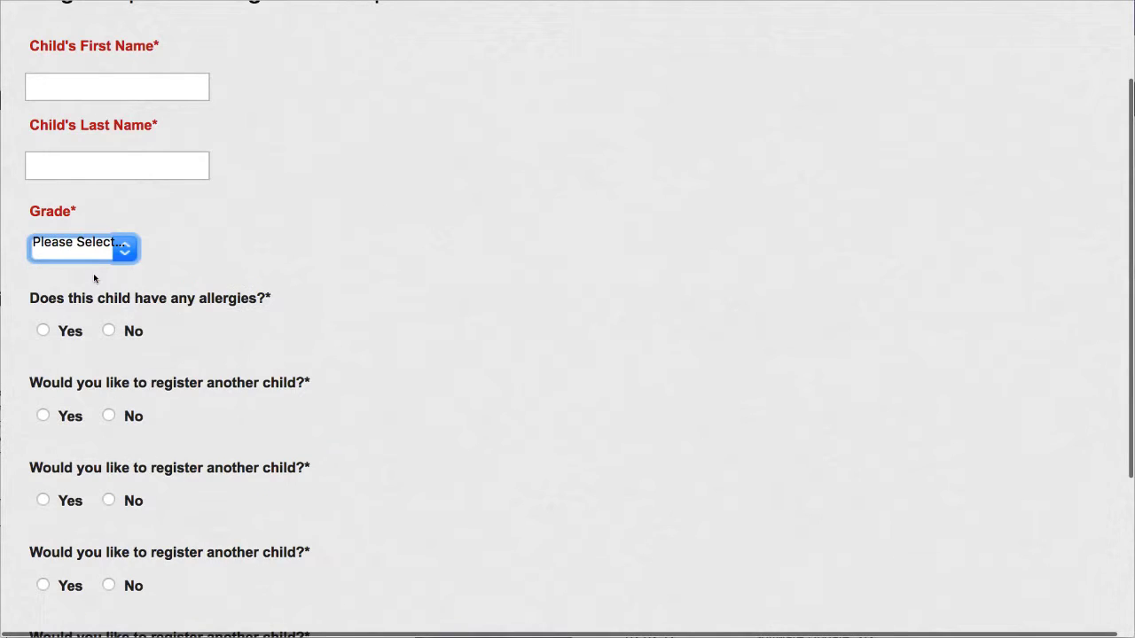
- Test the allergies condition by answering Yes and then No, and examine the register-another-child questions shown below it
click(43, 331)
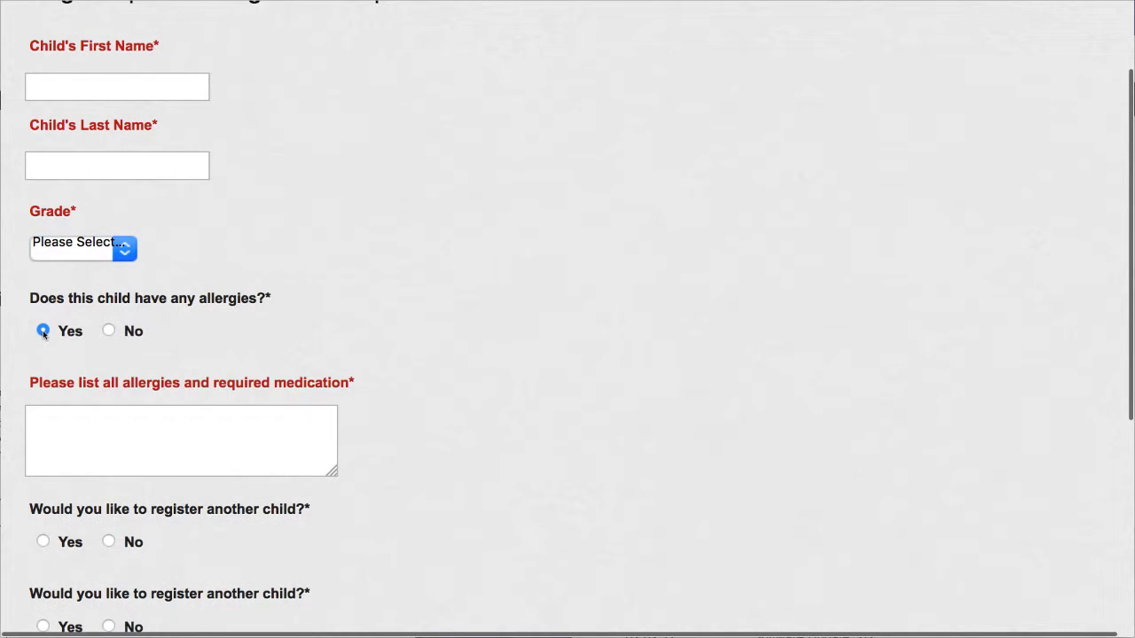
click(108, 330)
scroll(142, 435, down, 5)
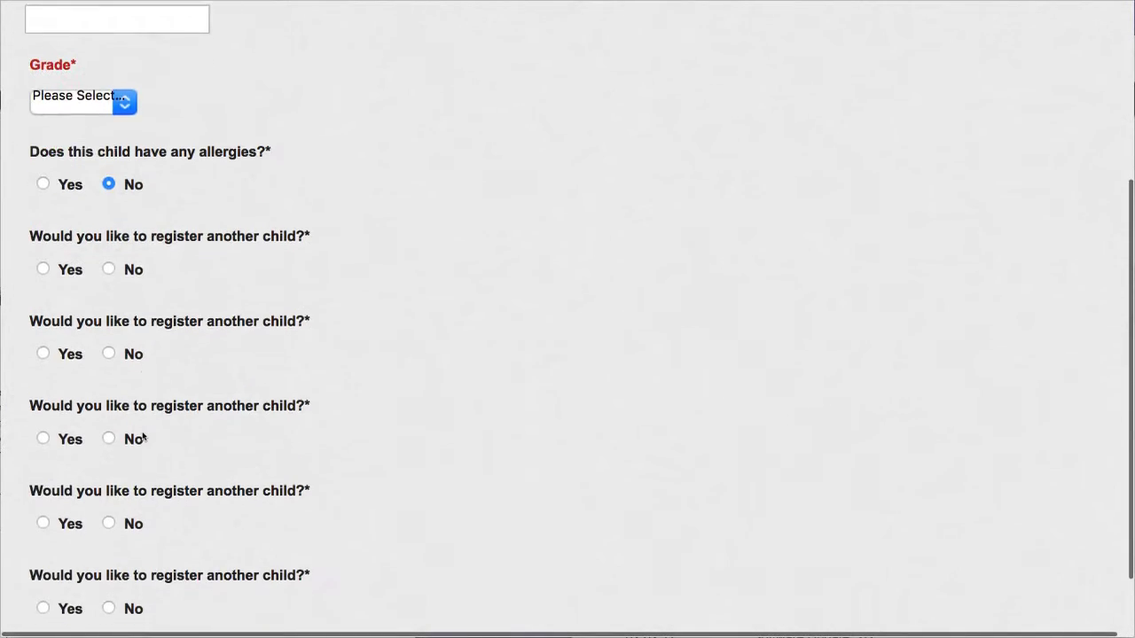
scroll(142, 435, down, 1)
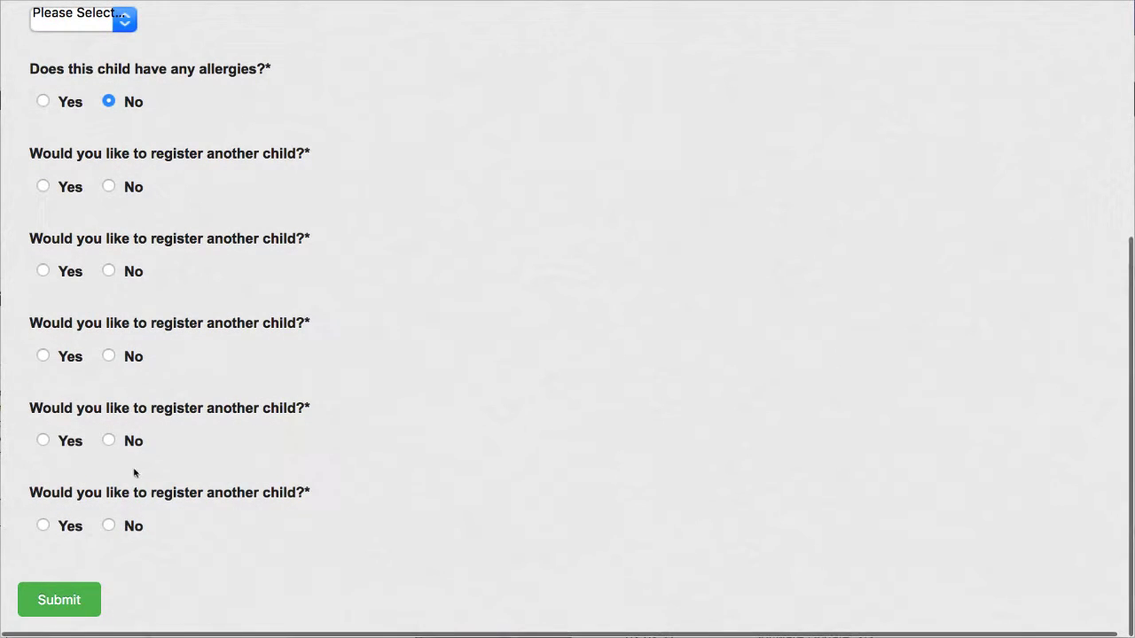
scroll(151, 387, up, 5)
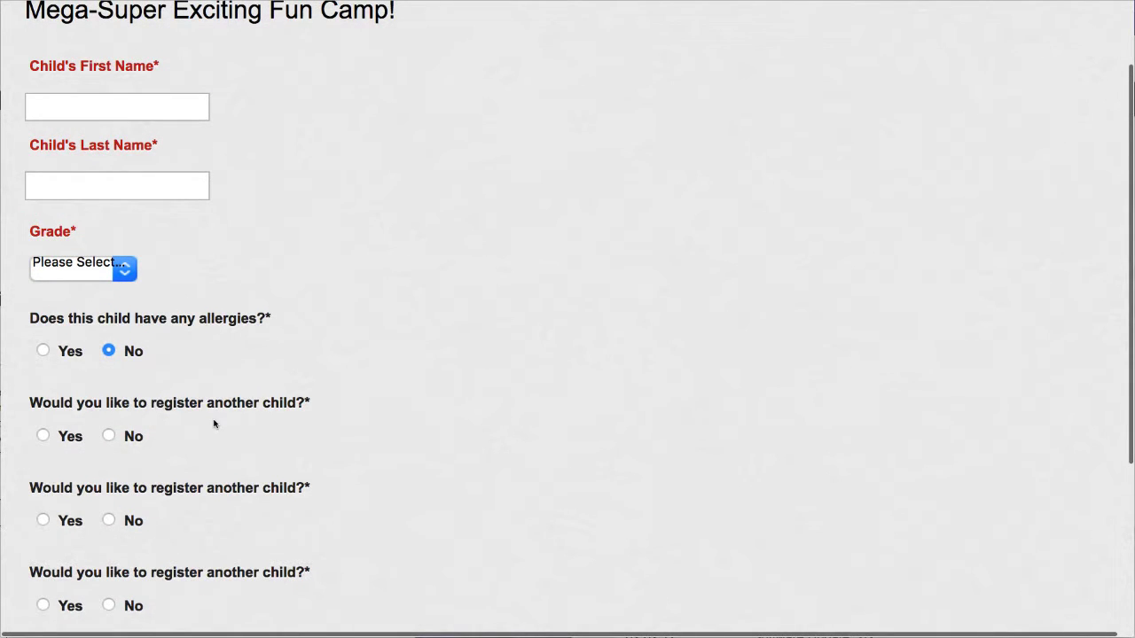
scroll(215, 425, down, 5)
scroll(214, 424, up, 7)
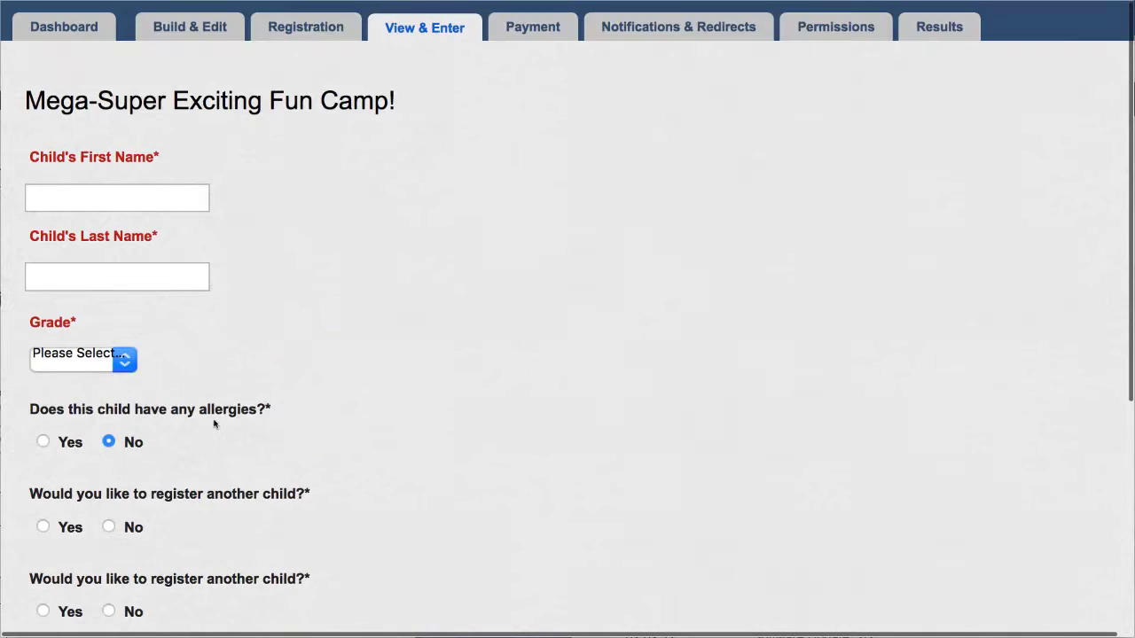
- Return to editing the form, check the properties of the second block's register-another-child question, and close them without changes
click(189, 27)
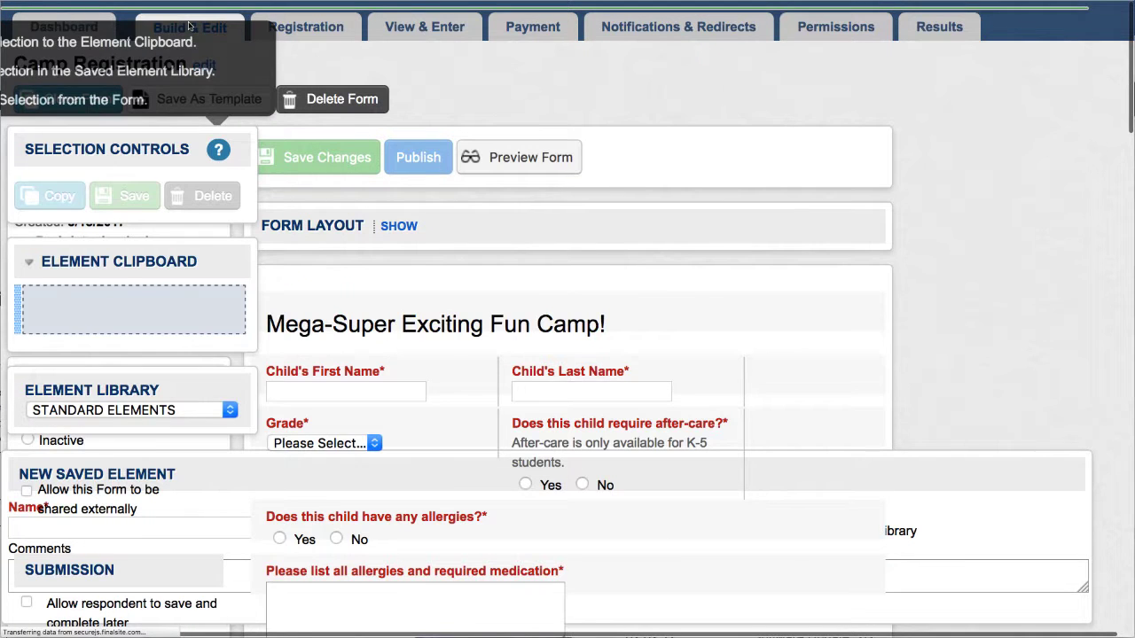
scroll(486, 264, down, 3)
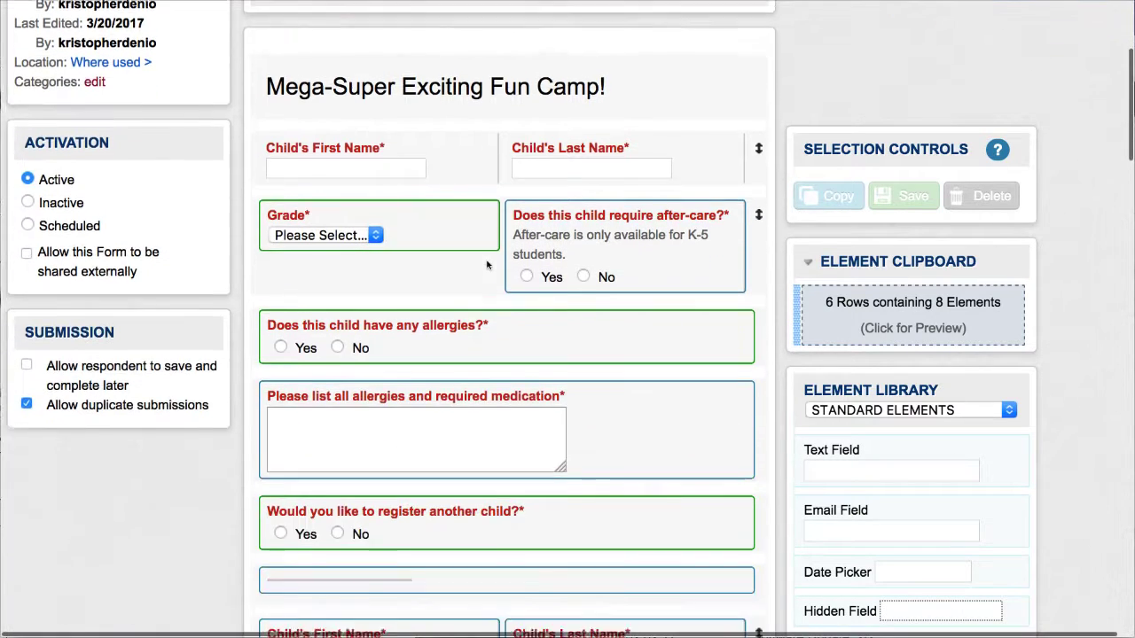
scroll(486, 264, down, 4)
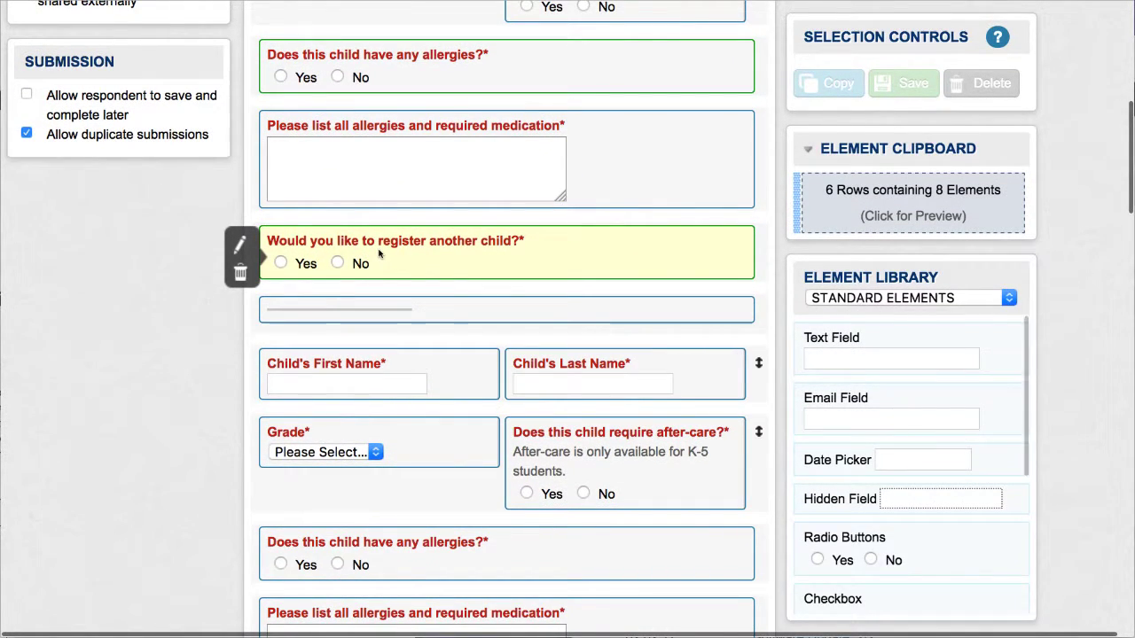
scroll(379, 254, up, 3)
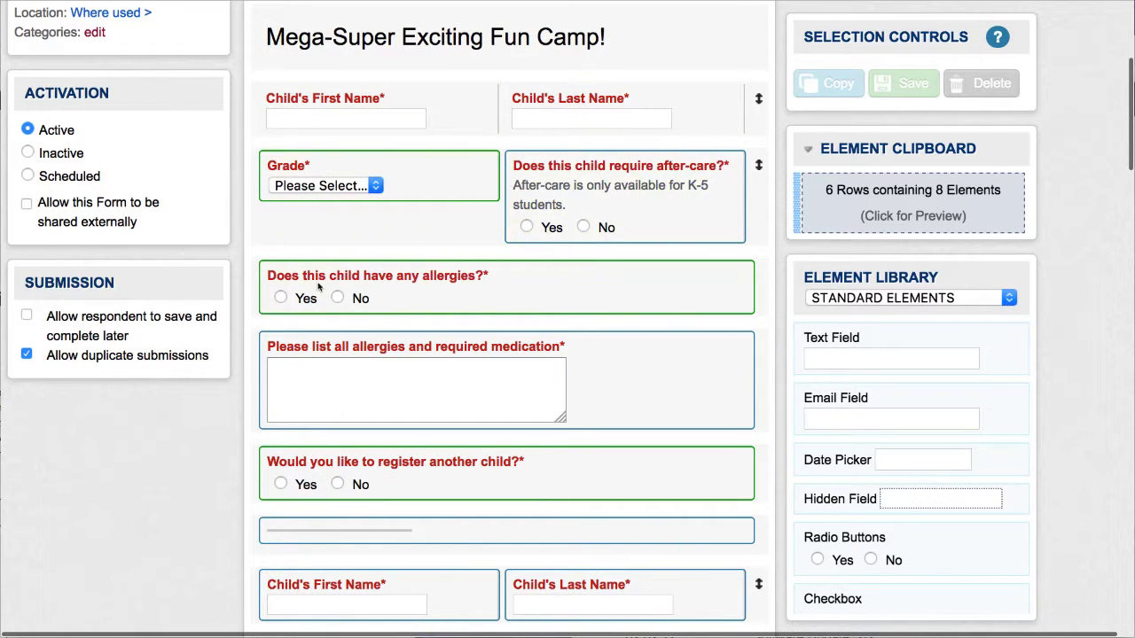
scroll(433, 400, down, 3)
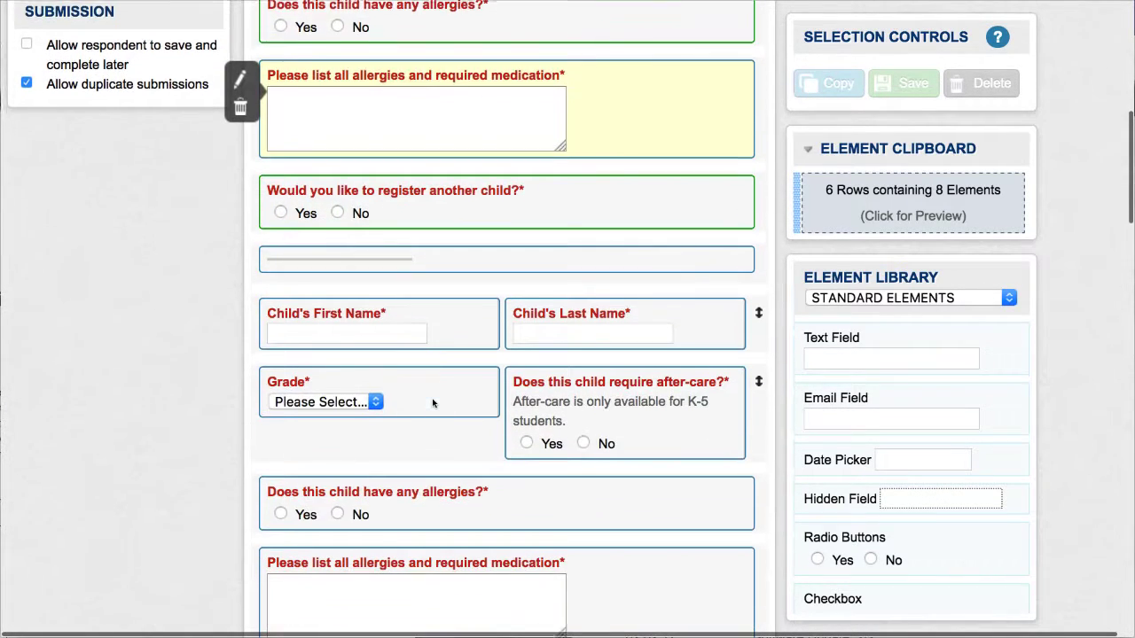
scroll(433, 403, down, 3)
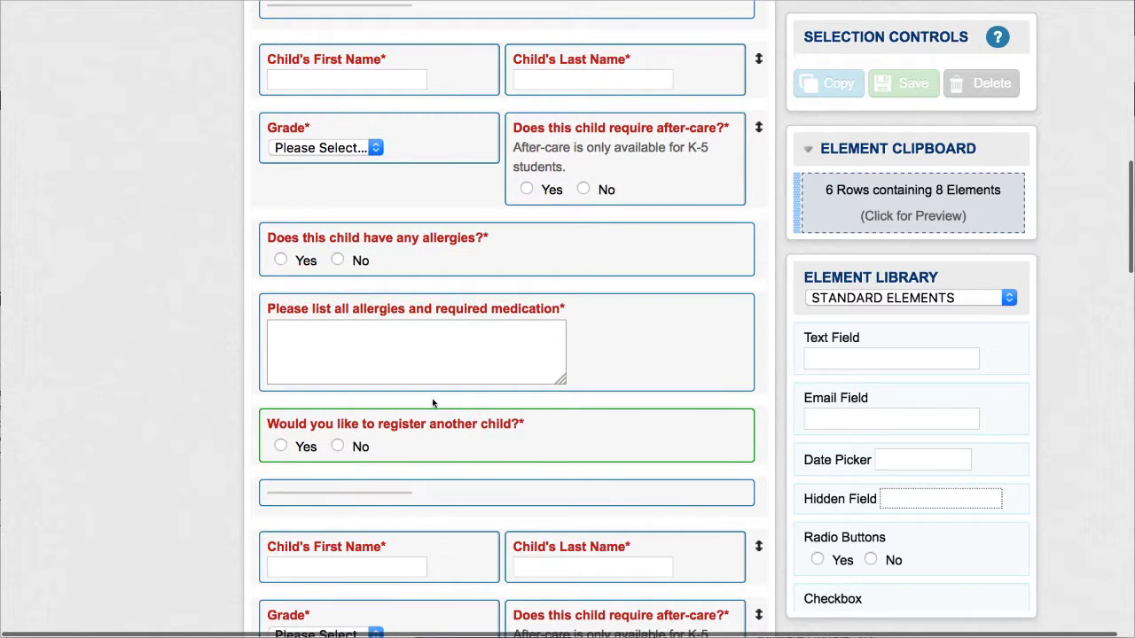
mouse_move(330, 444)
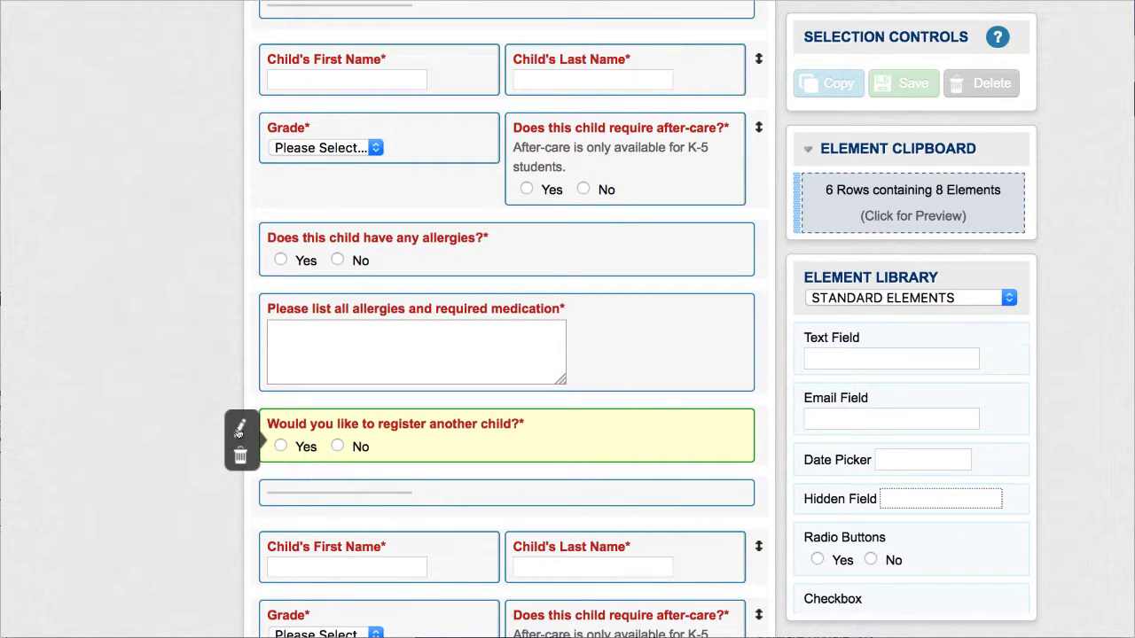
click(240, 431)
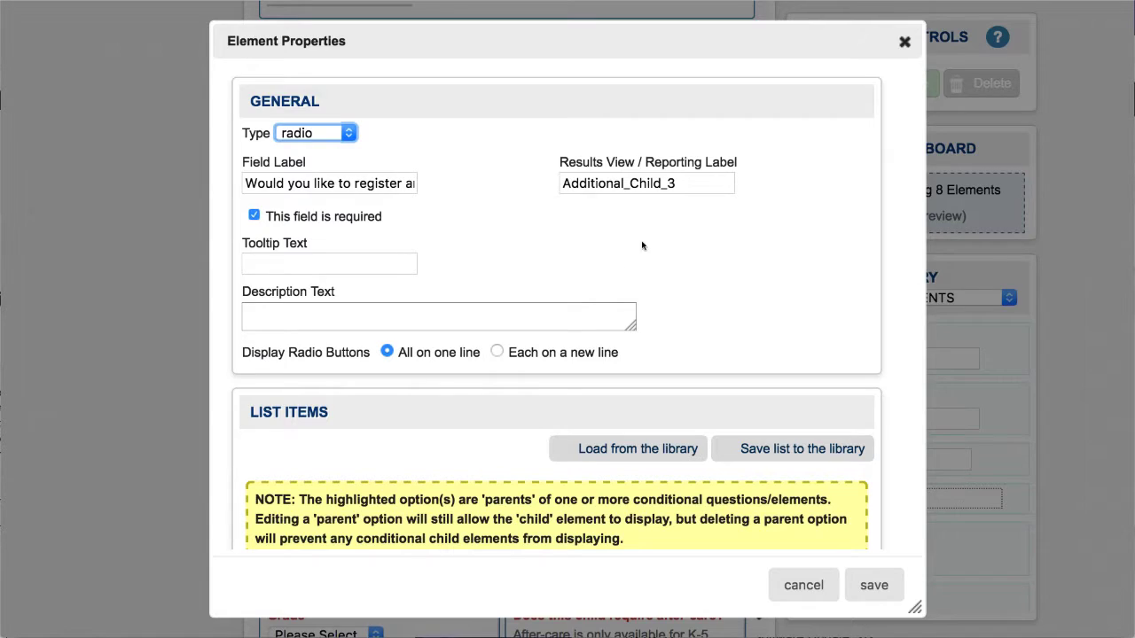
click(803, 585)
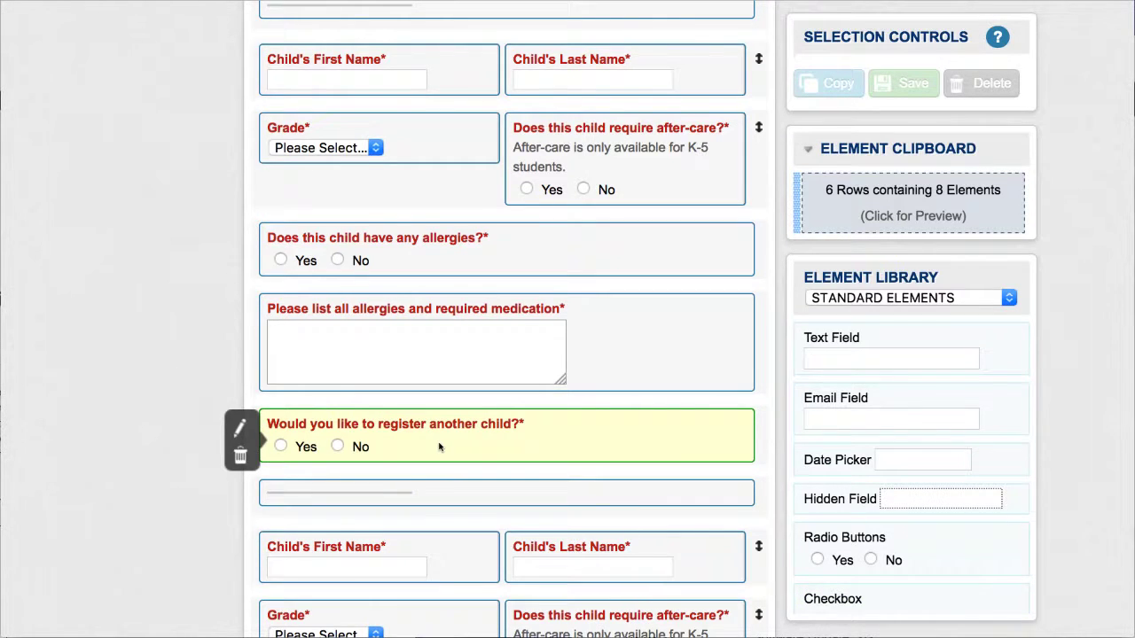
- Set the second block's register-another-child question to display only when the preceding "Would you like to register another child?" is answered Yes, and save it
scroll(438, 448, up, 2)
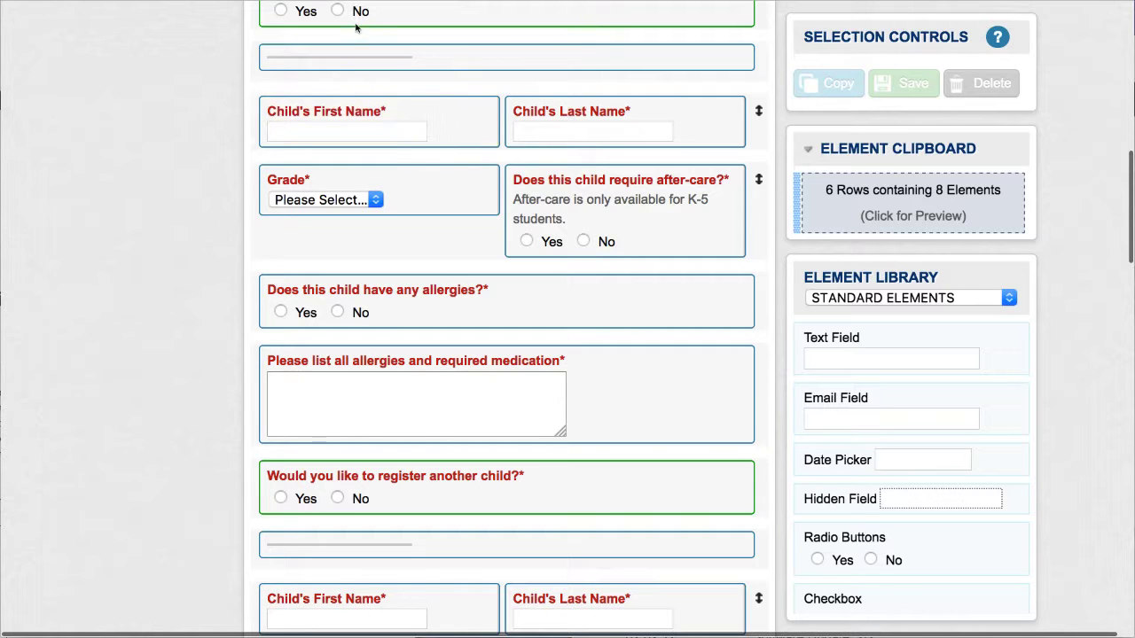
scroll(443, 251, down, 3)
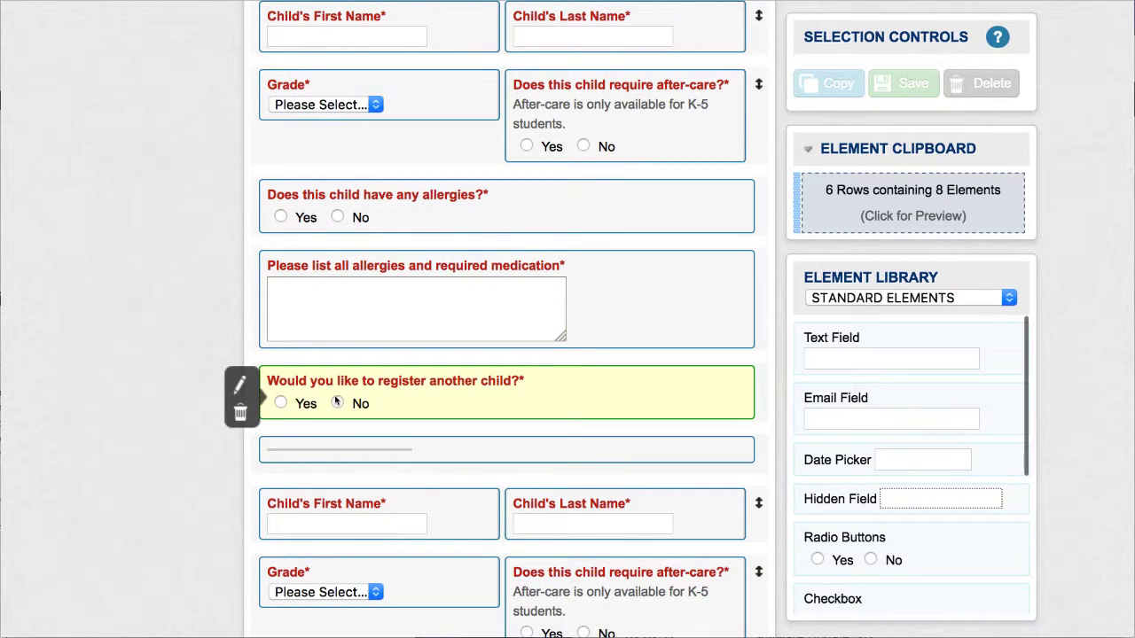
click(240, 385)
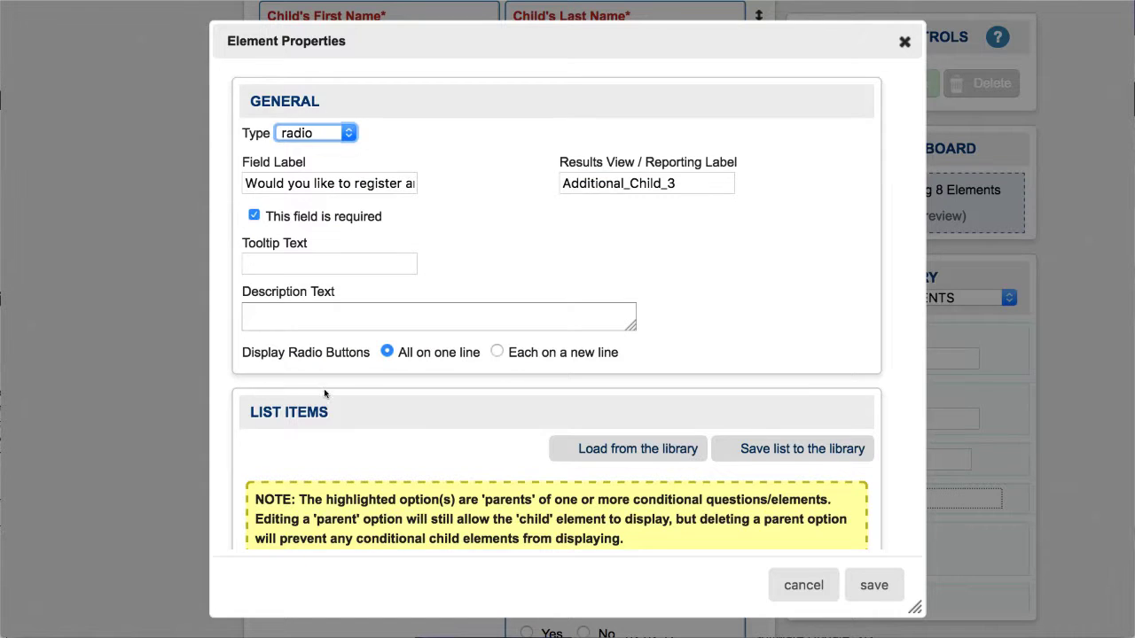
scroll(324, 393, down, 5)
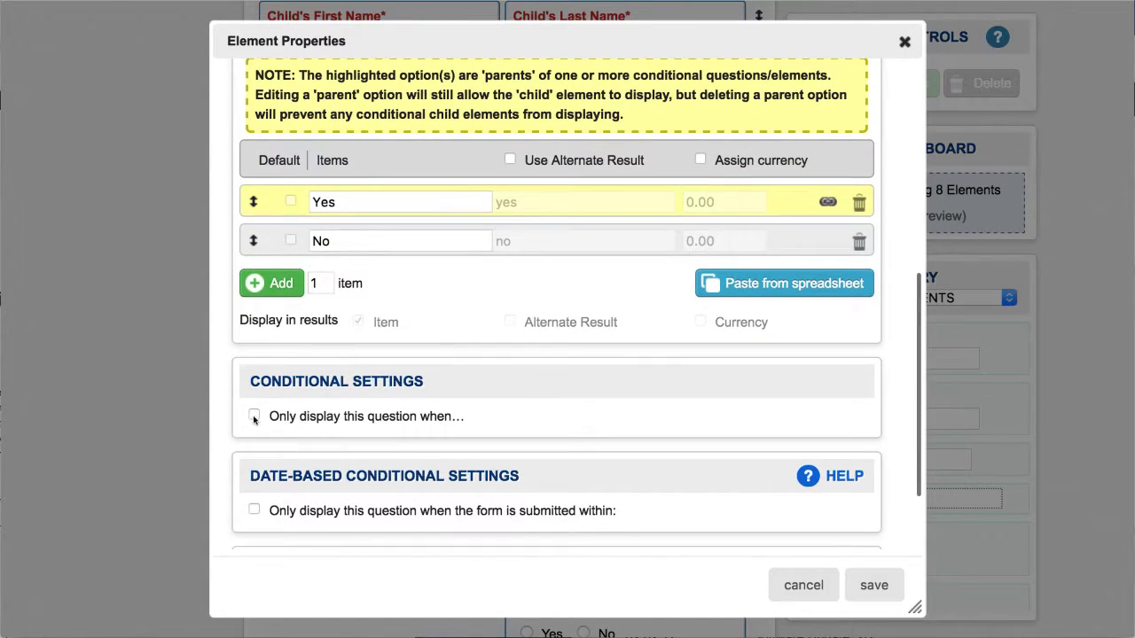
click(255, 417)
click(366, 437)
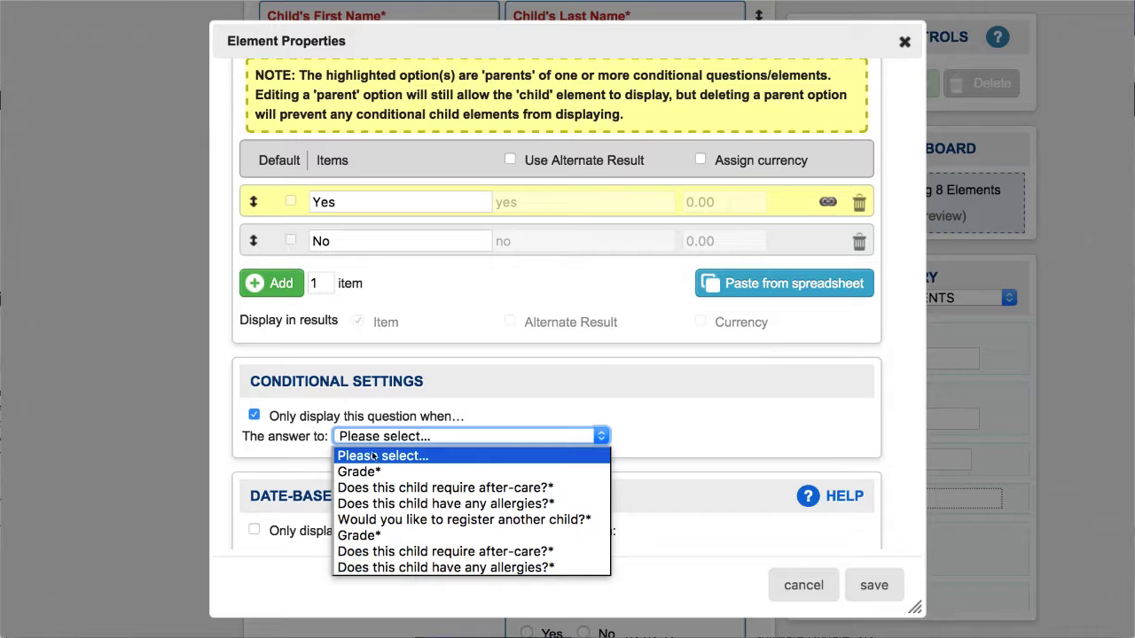
click(379, 522)
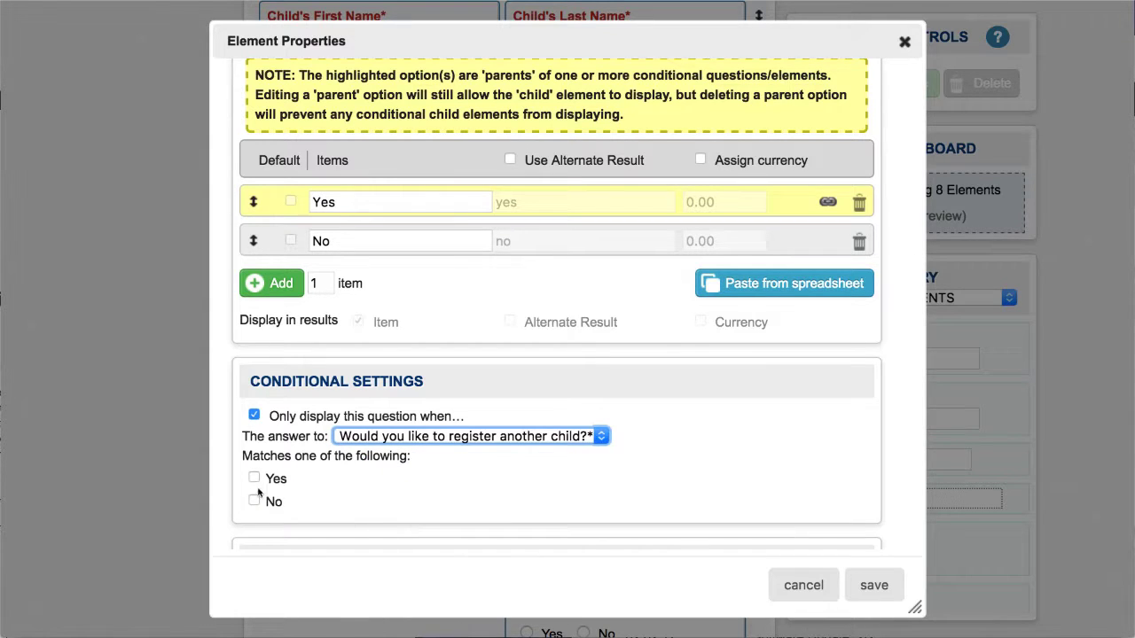
click(253, 479)
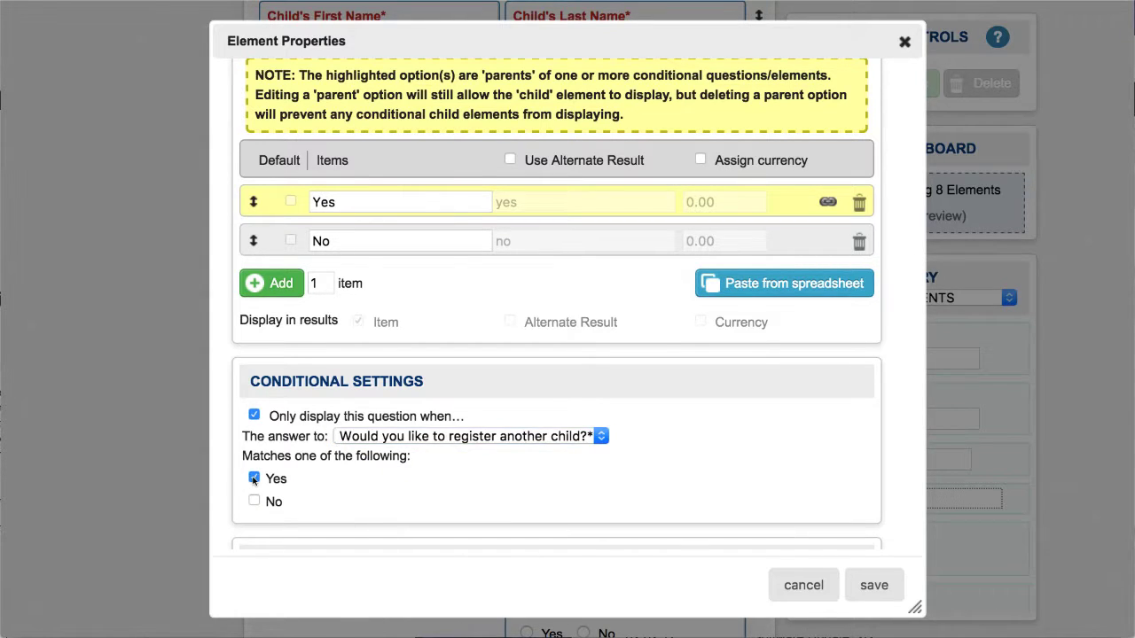
click(874, 587)
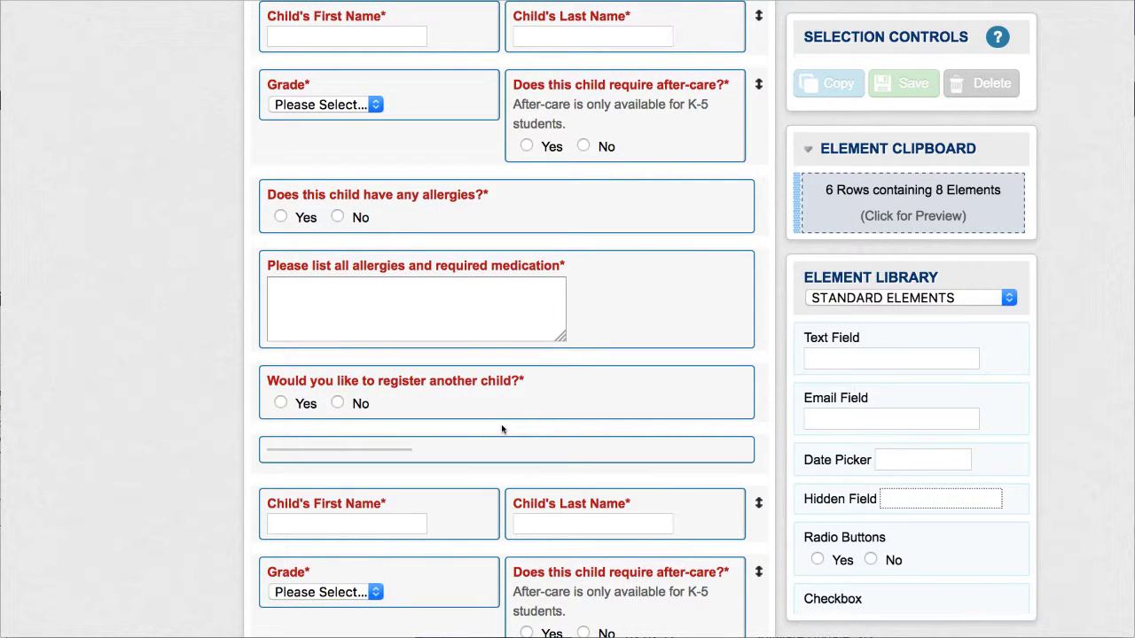
- Open the form's live entry view again and answer Yes to the first register-another-child question to test its child block
scroll(502, 429, down, 4)
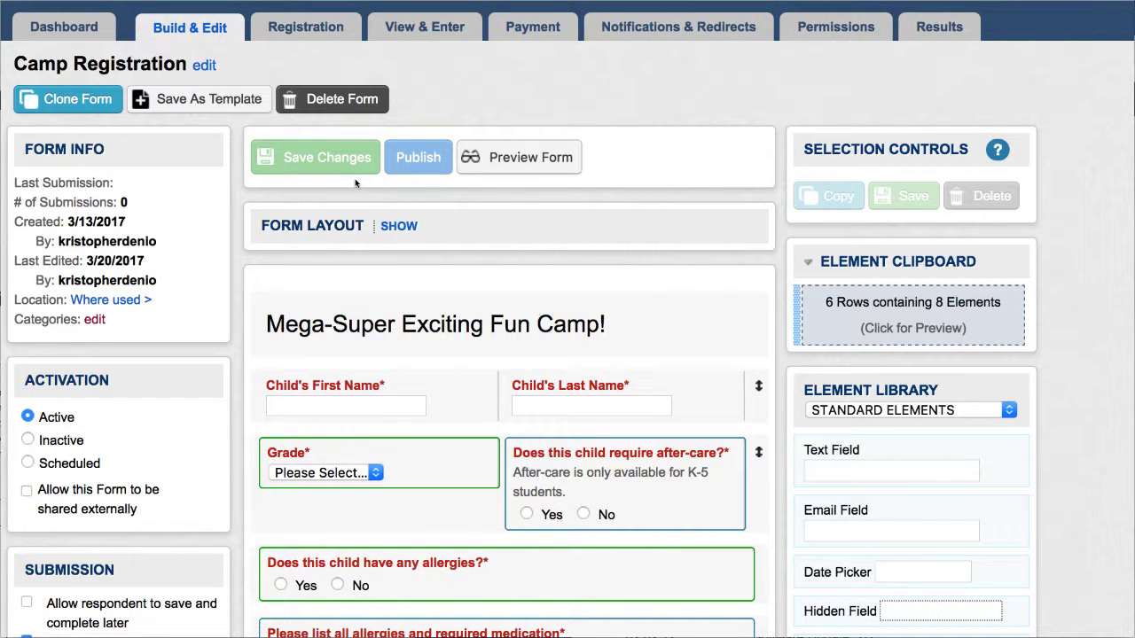
click(423, 29)
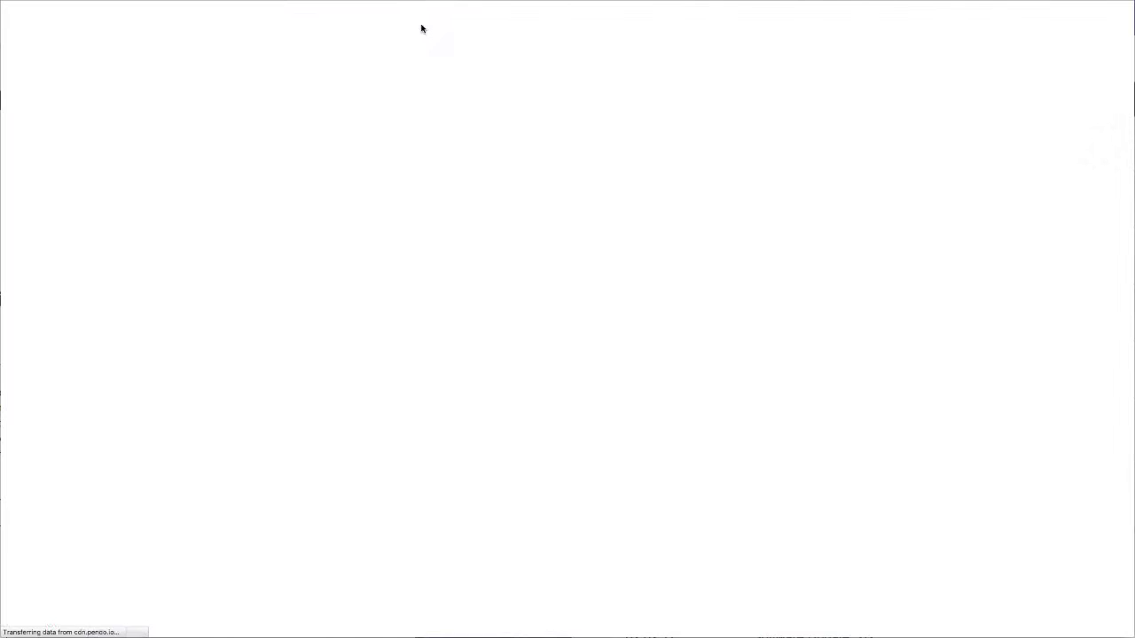
scroll(378, 271, down, 3)
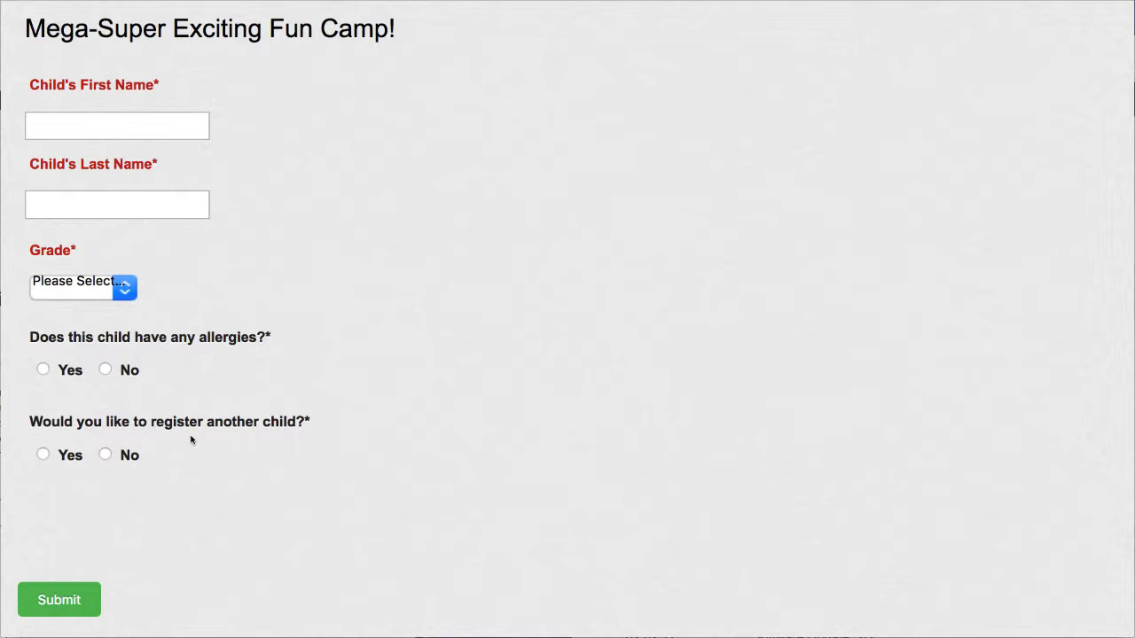
click(43, 455)
scroll(41, 455, down, 3)
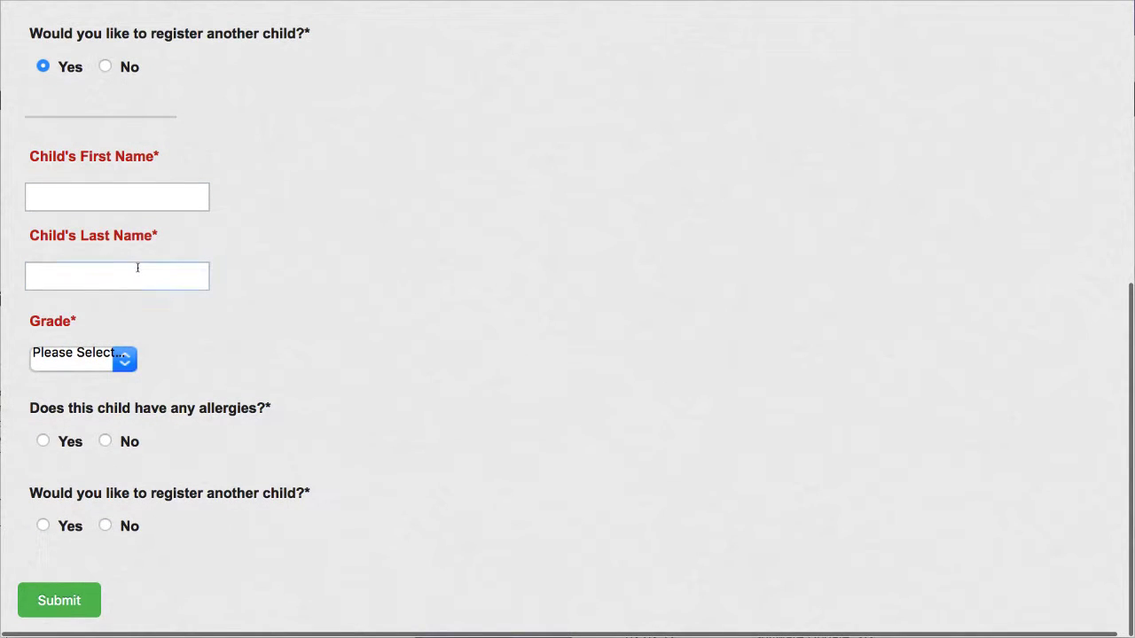
- Answer Yes to each of the four remaining register-another-child questions and examine the whole chain of child blocks
click(42, 527)
scroll(41, 526, down, 6)
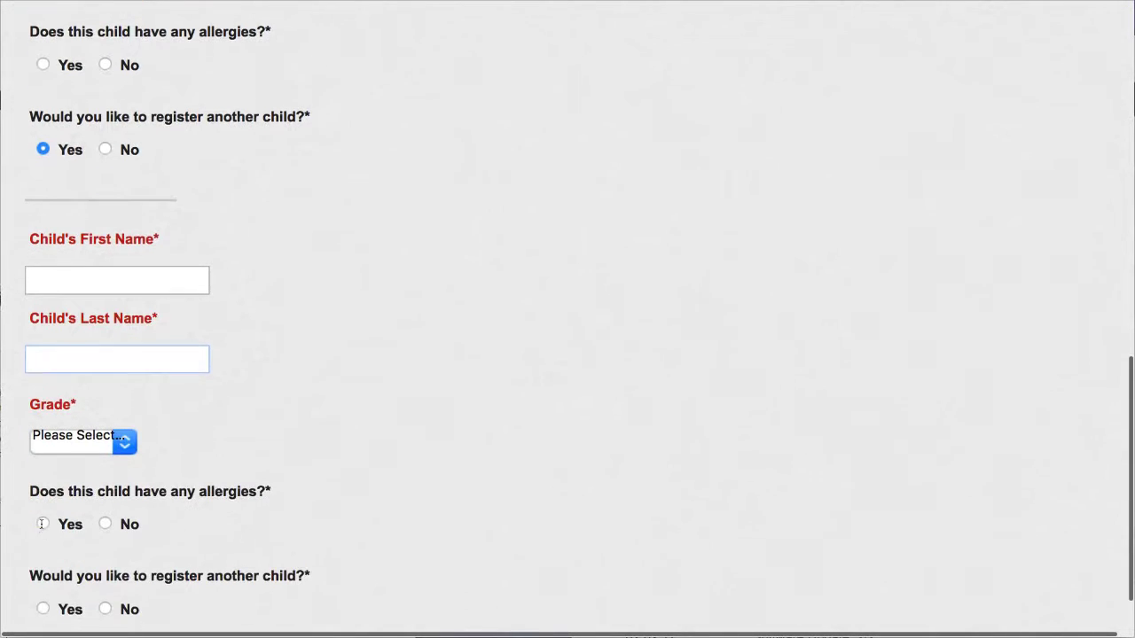
scroll(42, 524, down, 2)
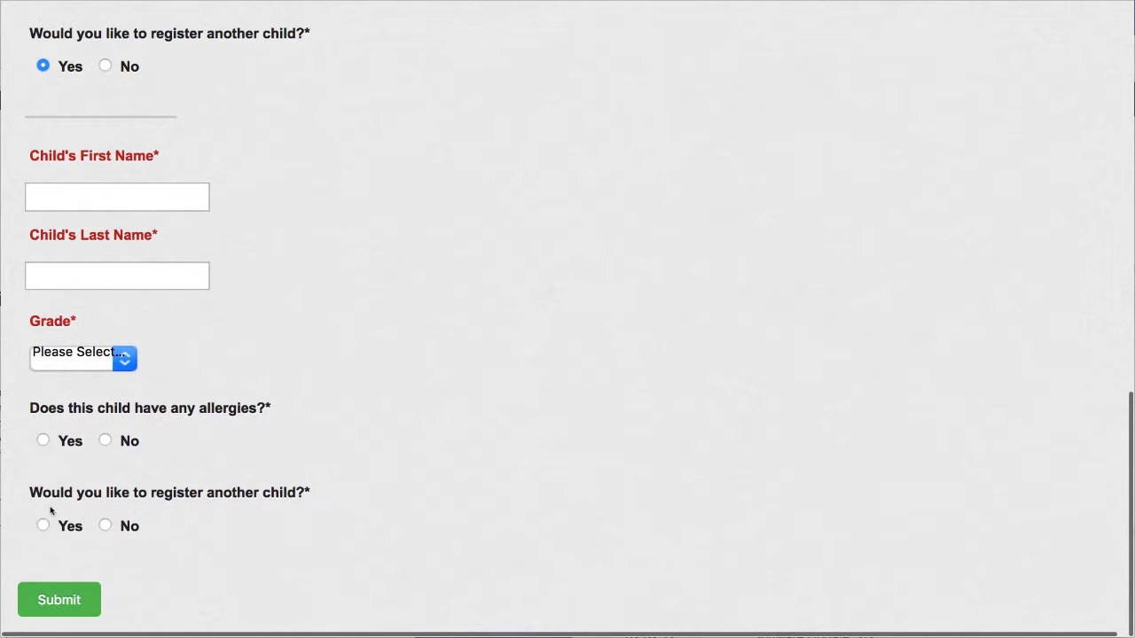
click(43, 526)
scroll(45, 525, down, 5)
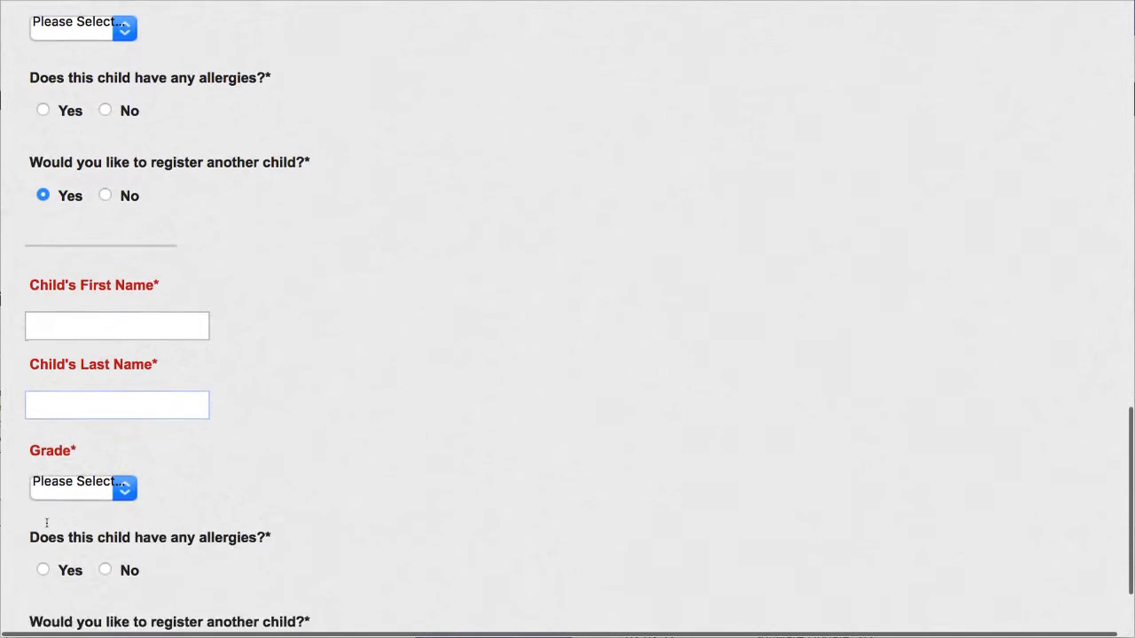
scroll(47, 523, down, 3)
click(43, 526)
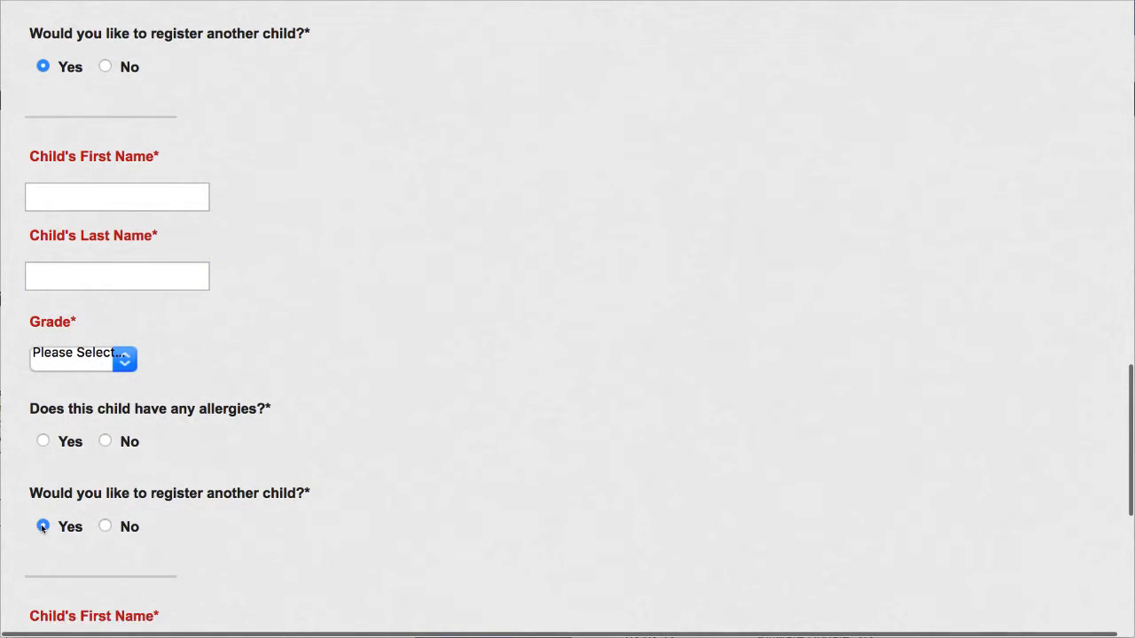
scroll(41, 527, down, 7)
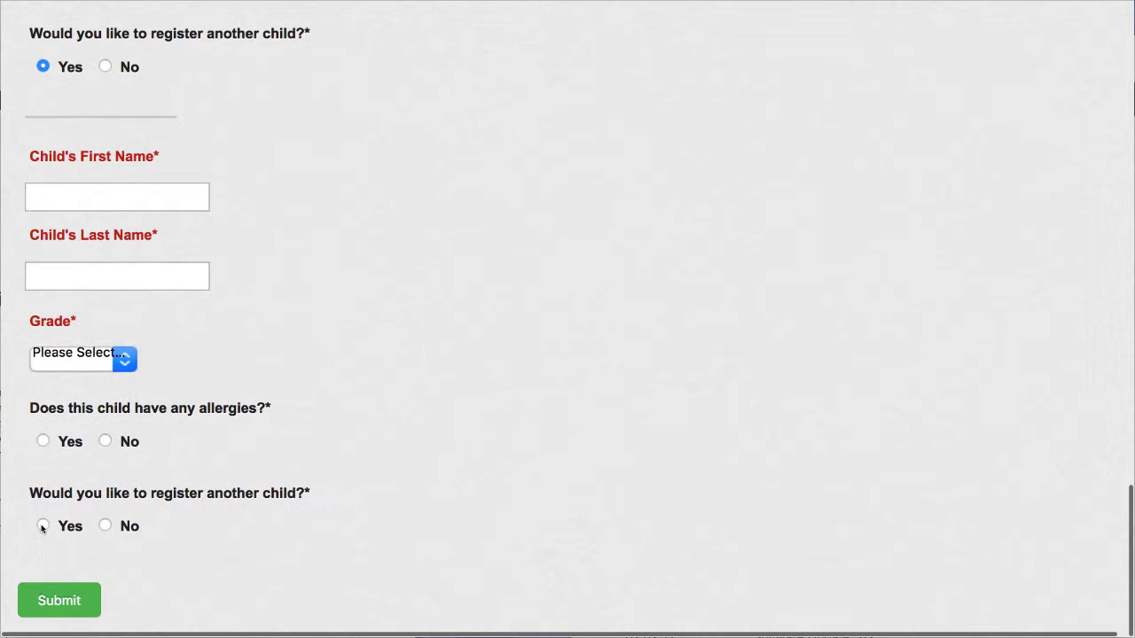
click(43, 526)
scroll(42, 527, down, 5)
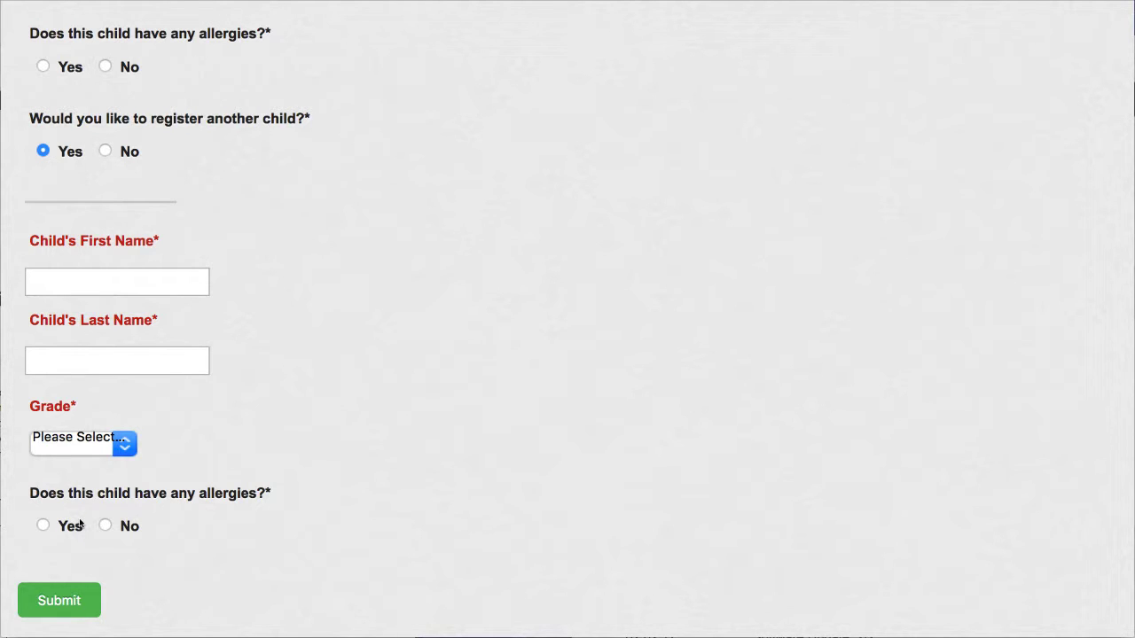
scroll(79, 519, up, 20)
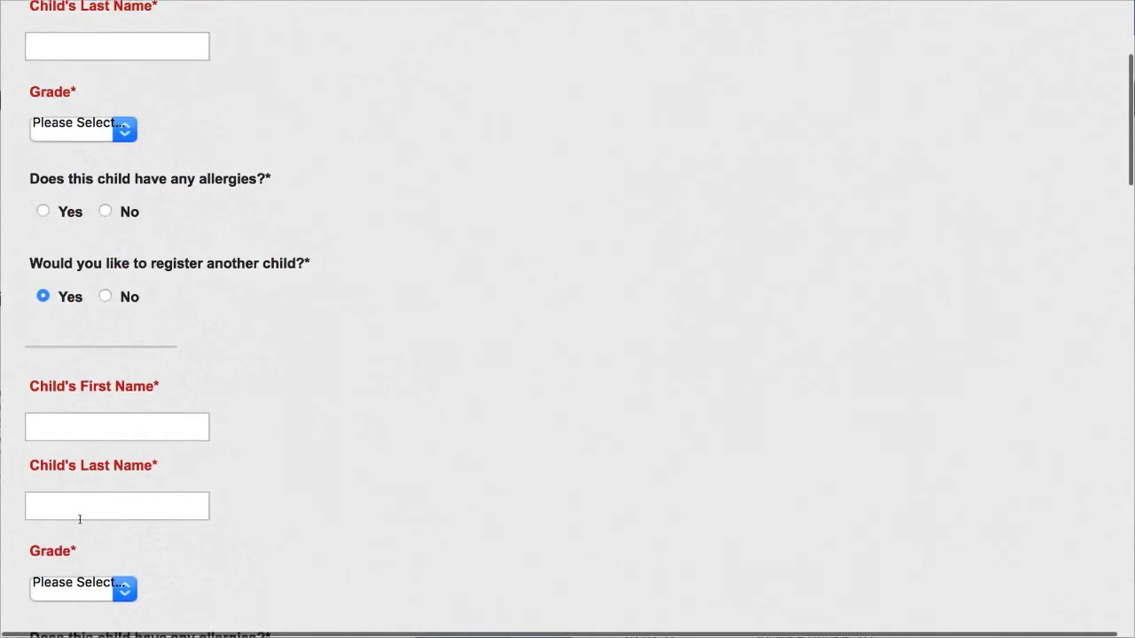
scroll(79, 519, up, 3)
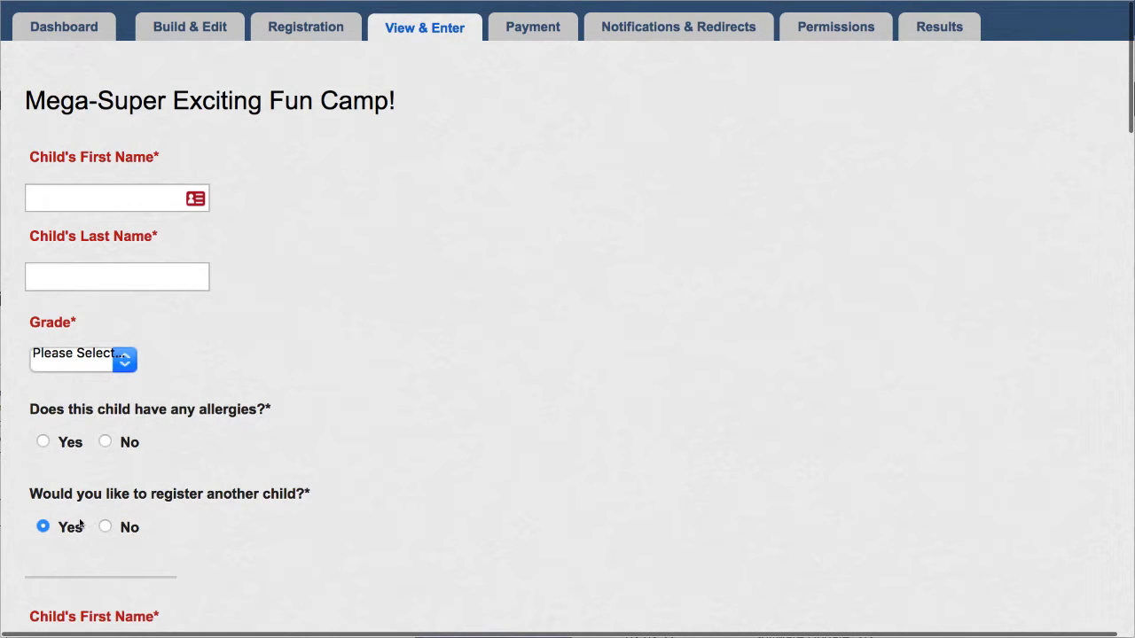